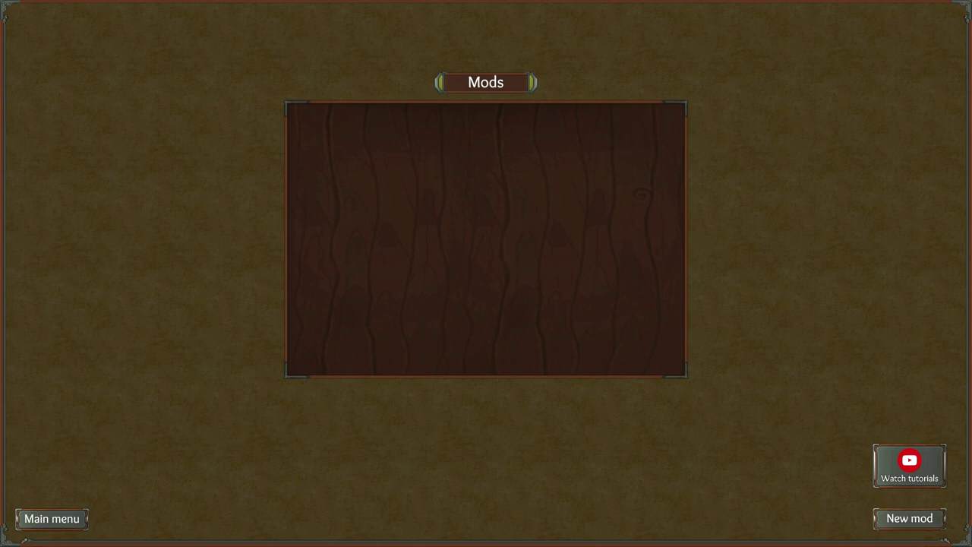
Create a new mod named 'Lightning abilities' and bring up the ability type choices
click(909, 518)
click(358, 83)
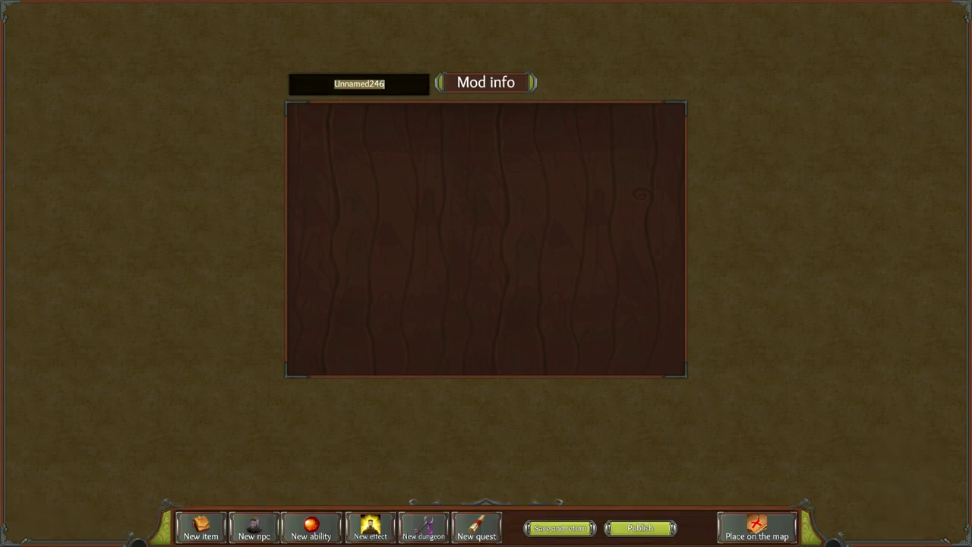
text(Lightning abilit)
text(ies)
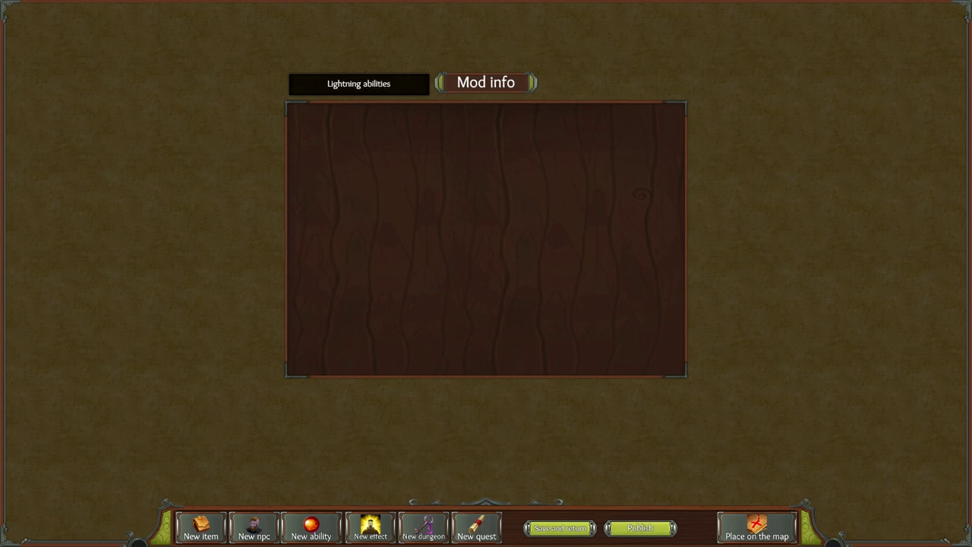
click(310, 526)
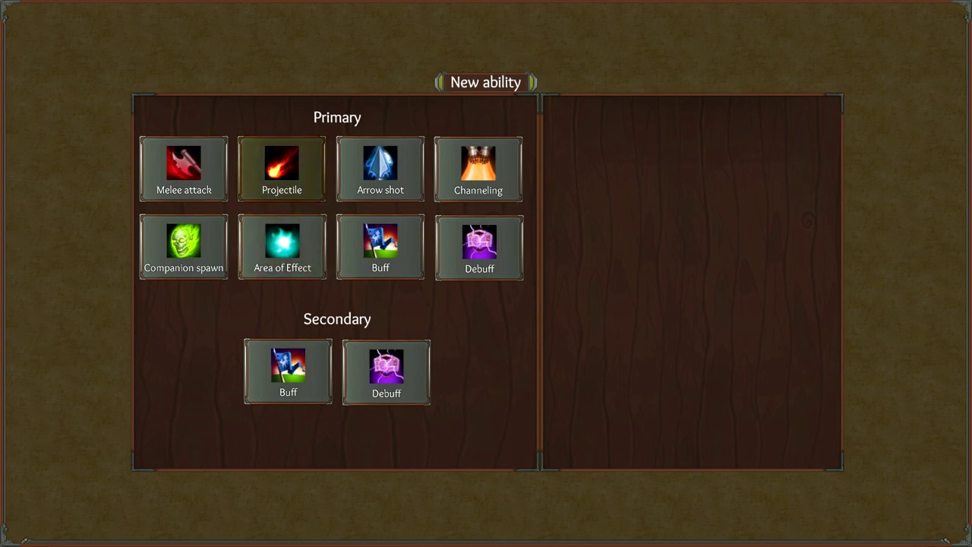
Choose the Projectile ability type under Primary
click(282, 169)
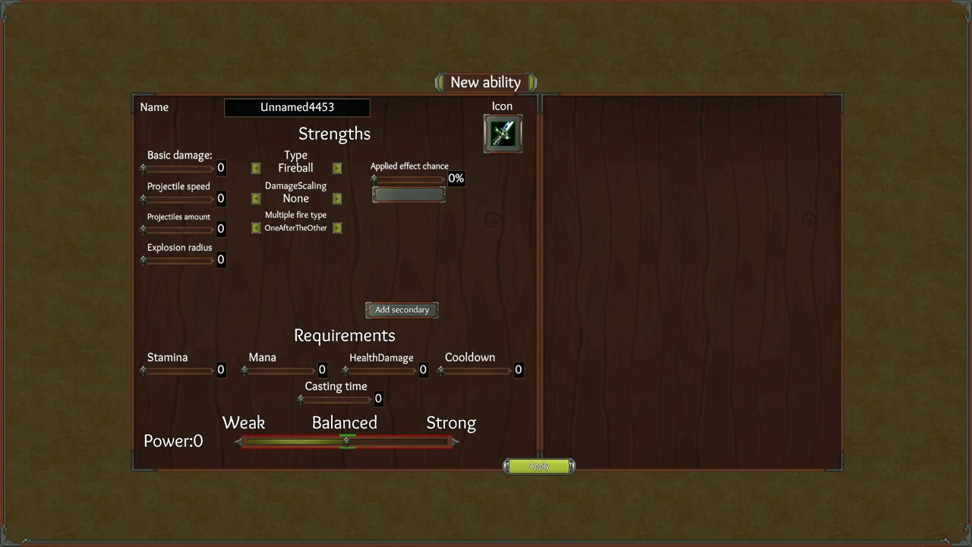
Name the projectile ability 'LightningBolts'
click(297, 107)
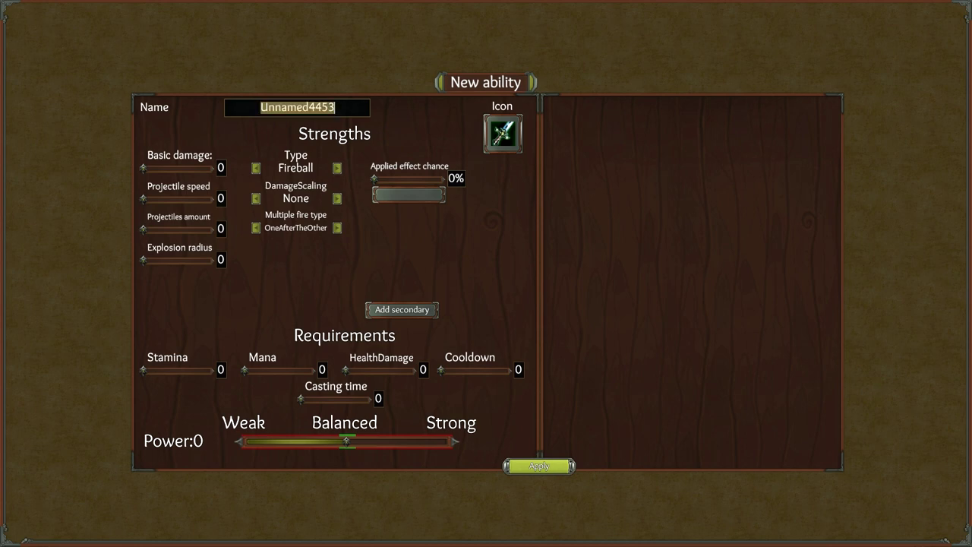
text(Lightning)
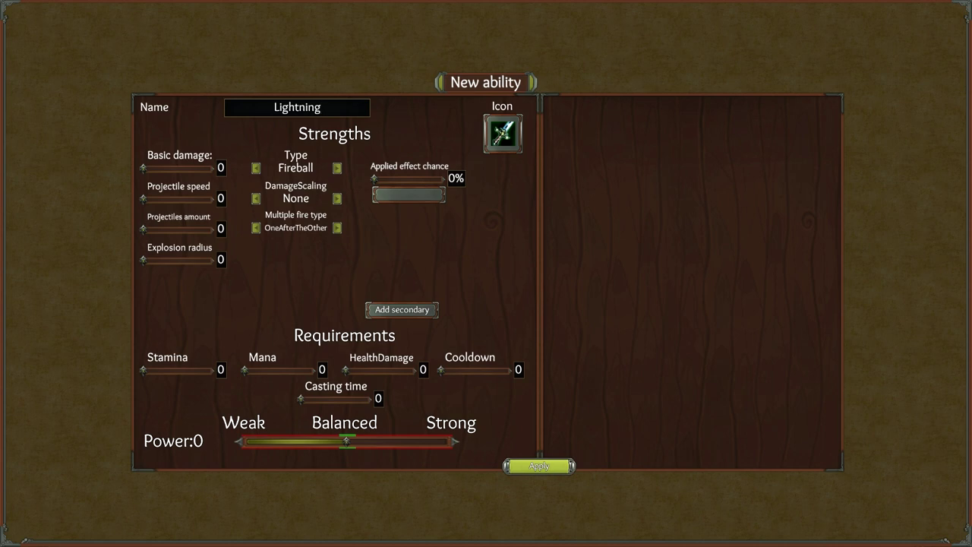
text(Bolts)
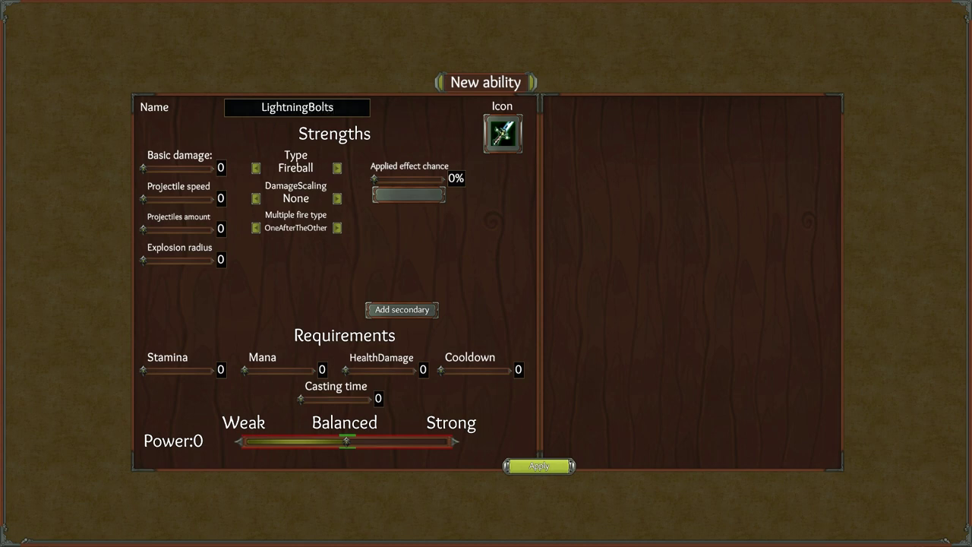
Set type to LightningBolt, damage scaling to Elemental, and basic damage to 10
click(337, 168)
click(337, 167)
click(337, 168)
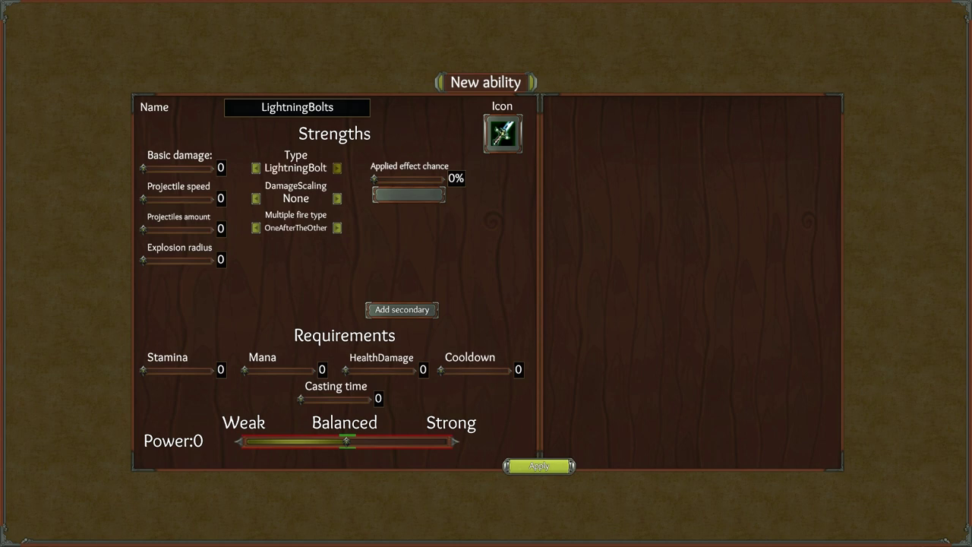
click(337, 199)
click(337, 198)
click(337, 199)
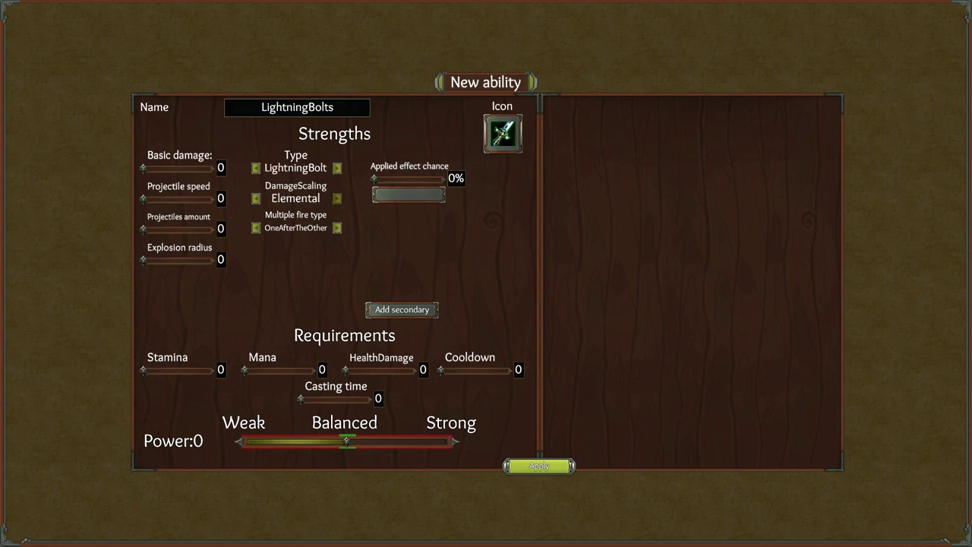
mouse_move(143, 168)
mouse_down()
mouse_move(144, 199)
mouse_move(178, 199)
mouse_up()
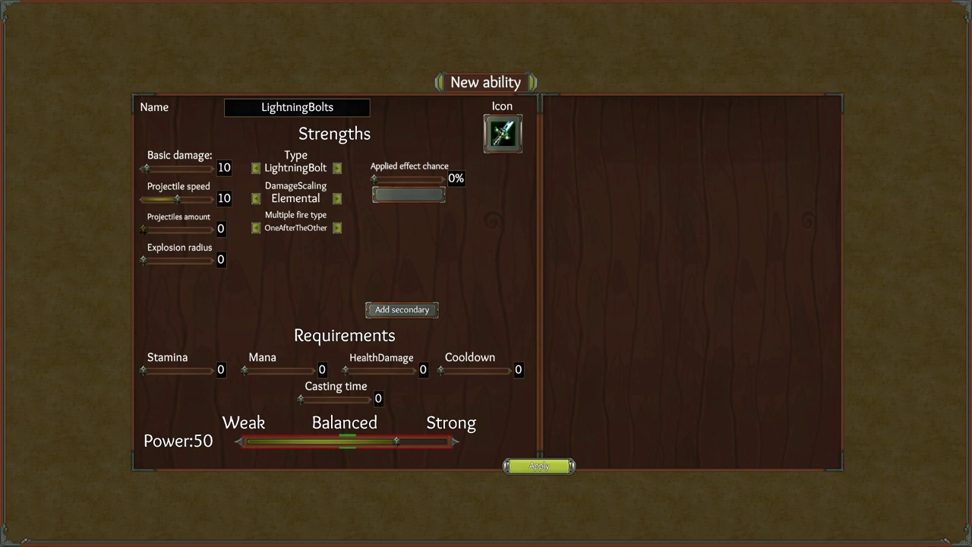
Set projectiles amount to 1, basic damage to 20, and mana cost to 74
drag(144, 228, 151, 229)
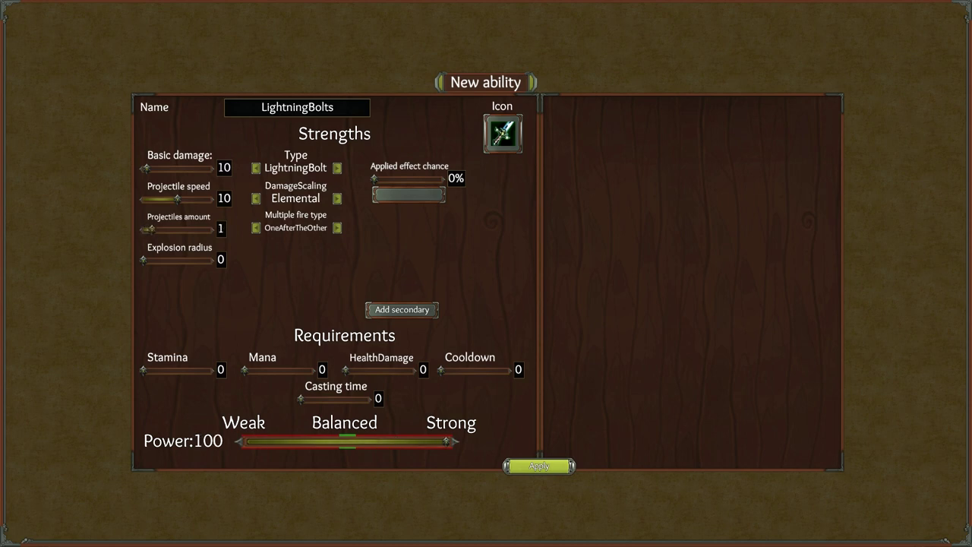
drag(146, 168, 150, 168)
drag(244, 370, 248, 370)
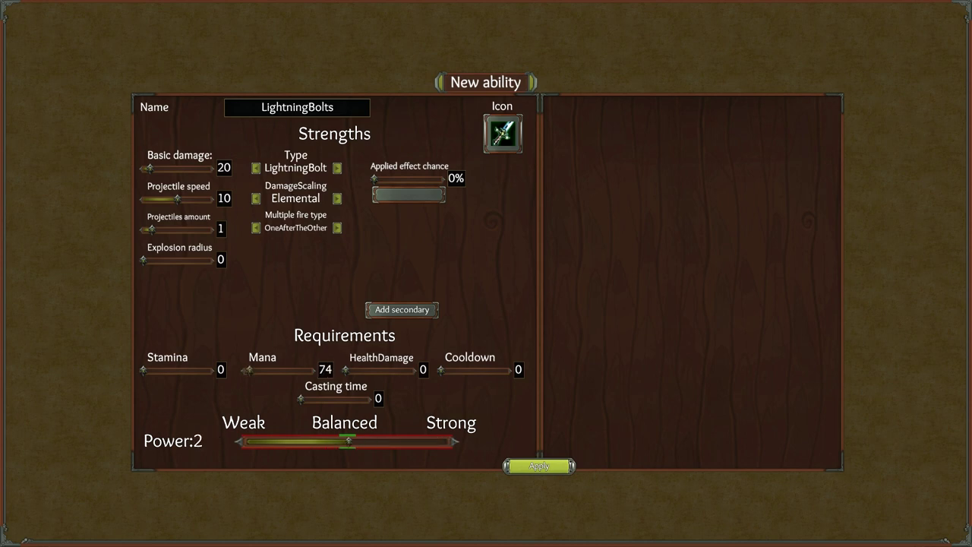
Give LightningBolts the purple lightning icon and save it to the mod
click(502, 133)
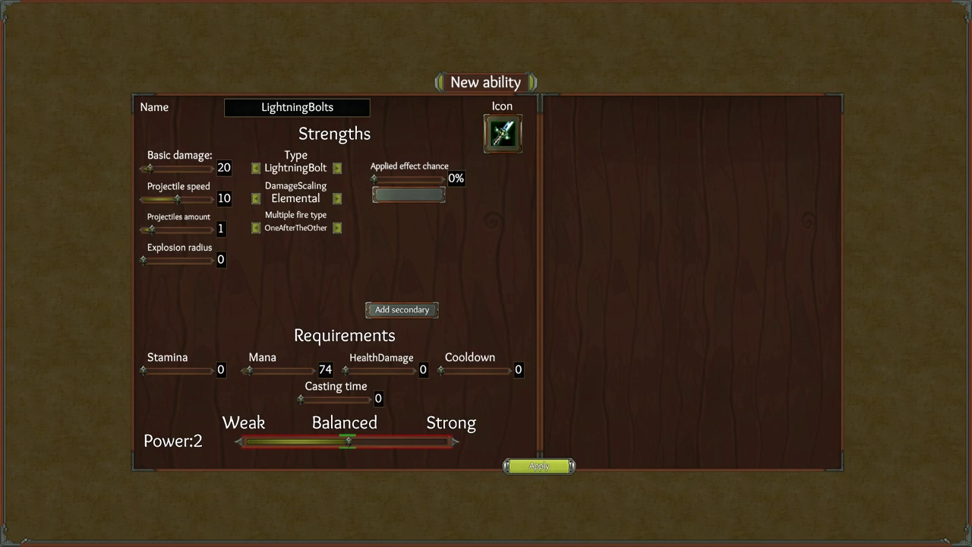
click(572, 461)
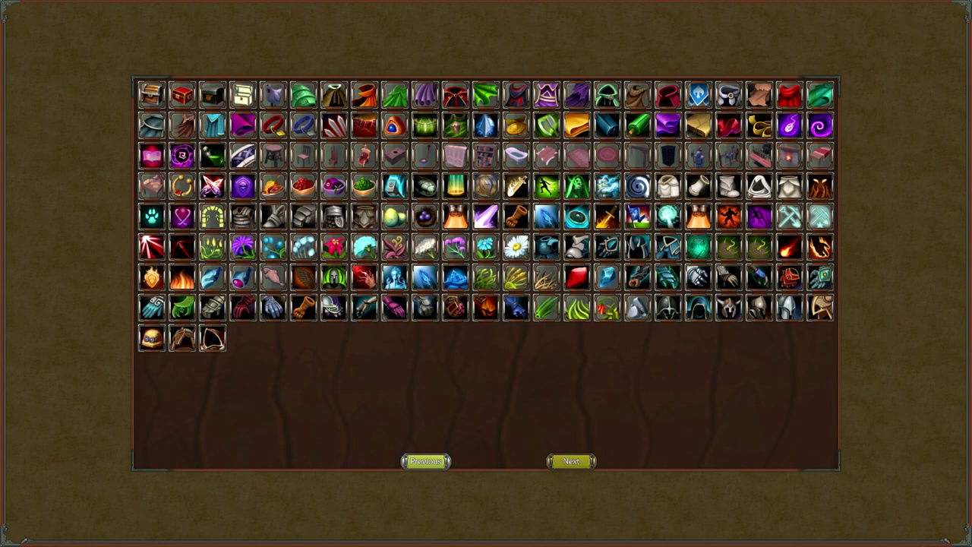
click(571, 461)
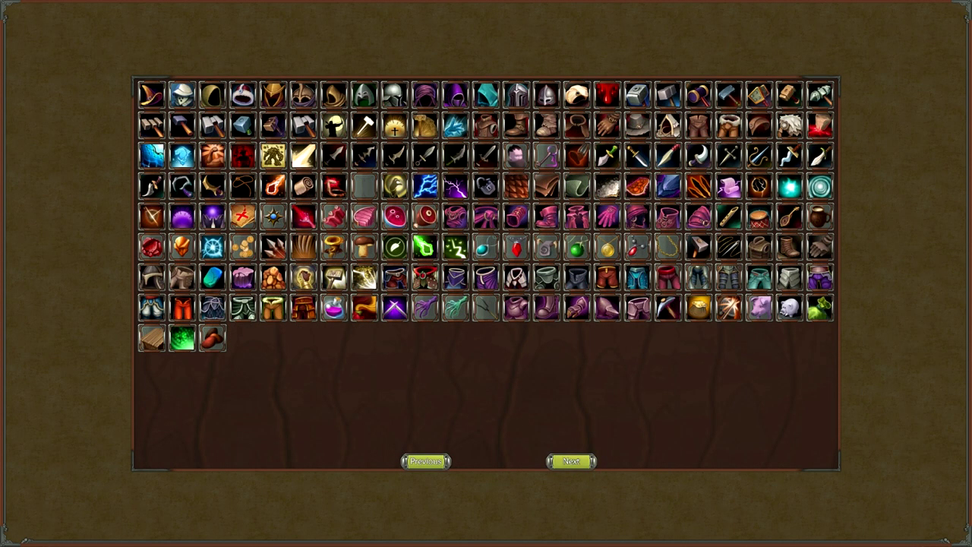
click(455, 182)
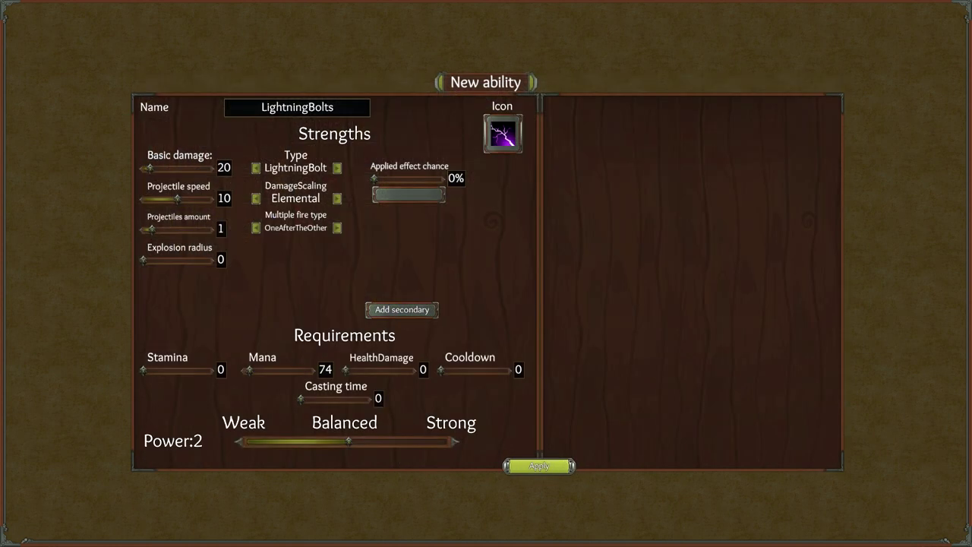
click(540, 465)
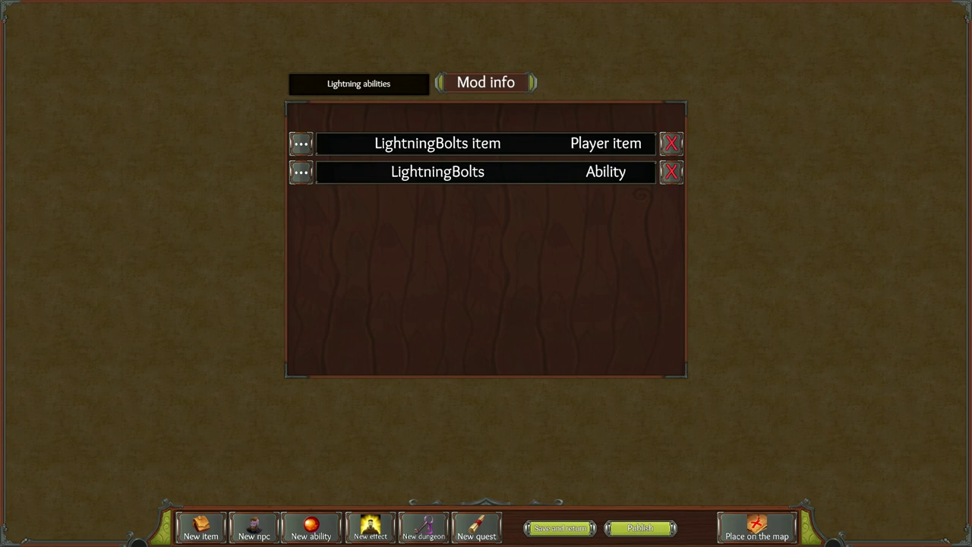
click(370, 527)
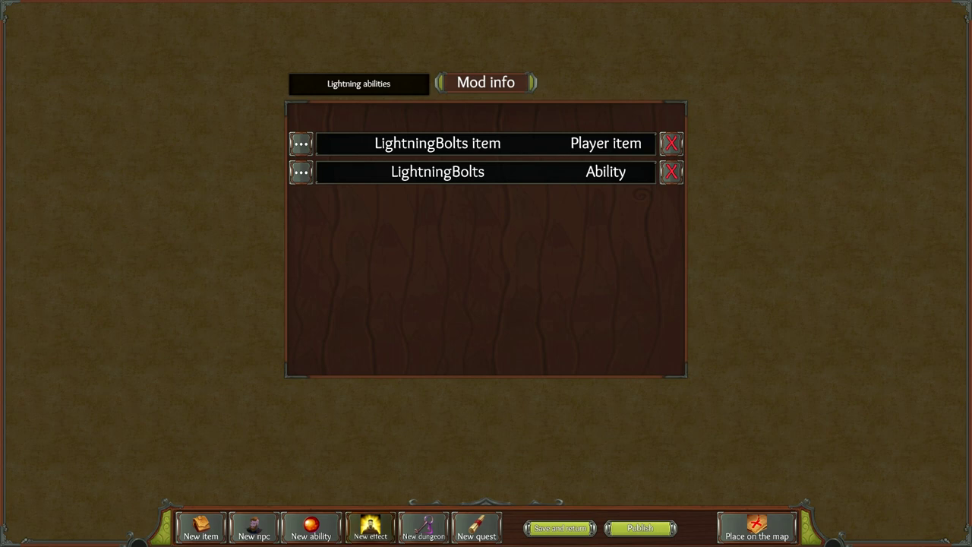
click(370, 528)
Create the 'stun' effect with duration 10 and stun enabled
click(297, 107)
text(stun)
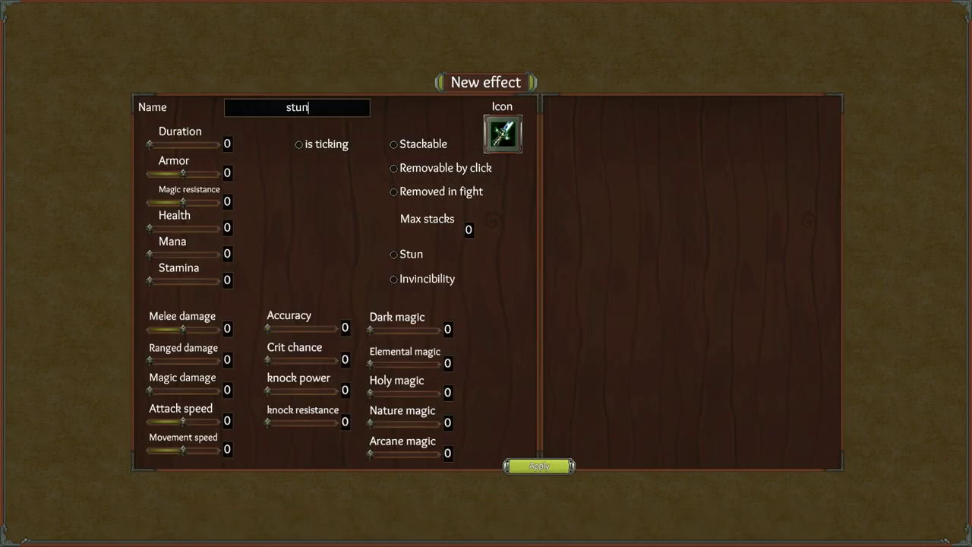
drag(150, 144, 150, 143)
click(503, 134)
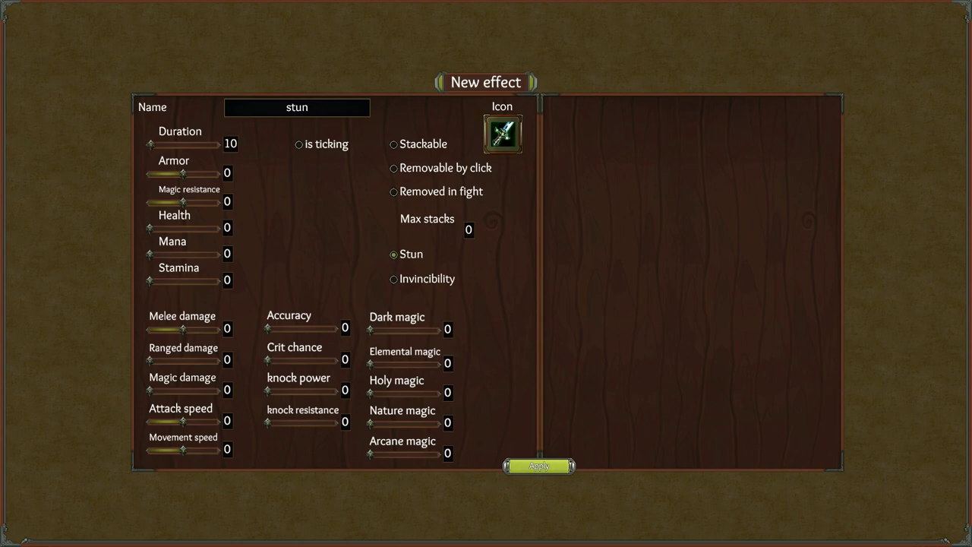
click(516, 277)
Create the 'speedincrease' effect with a boot icon, duration 27 and a movement speed bonus
click(539, 466)
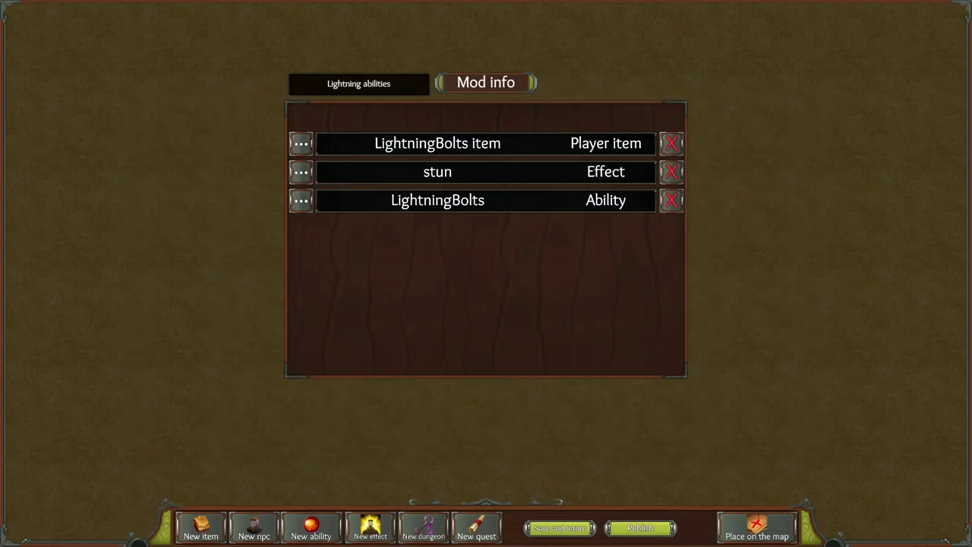
click(372, 528)
text(sp)
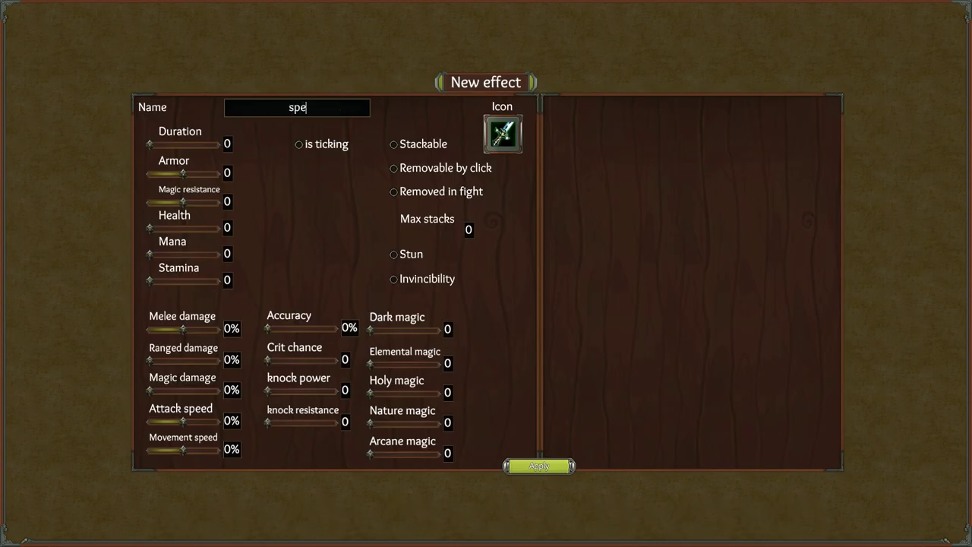
text(edincrease)
click(502, 133)
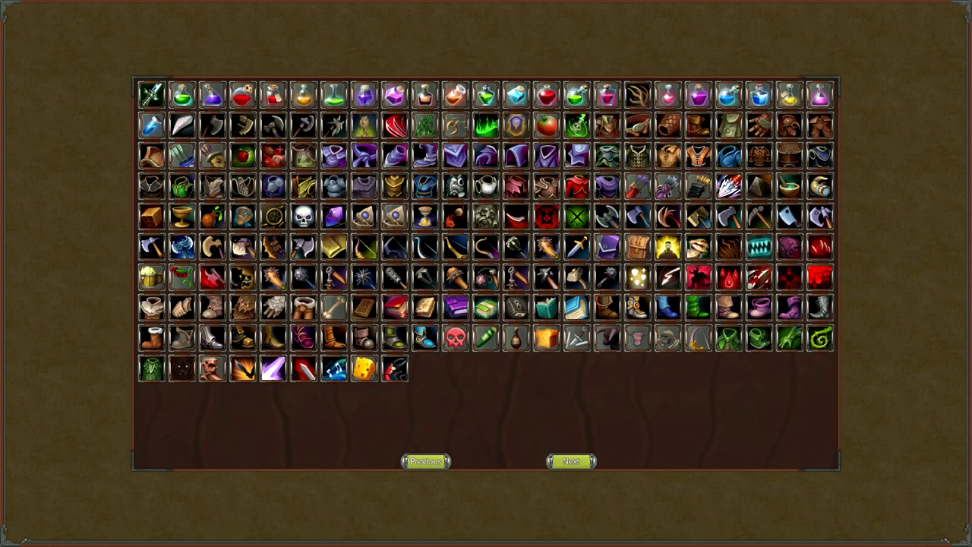
click(335, 338)
drag(149, 144, 151, 144)
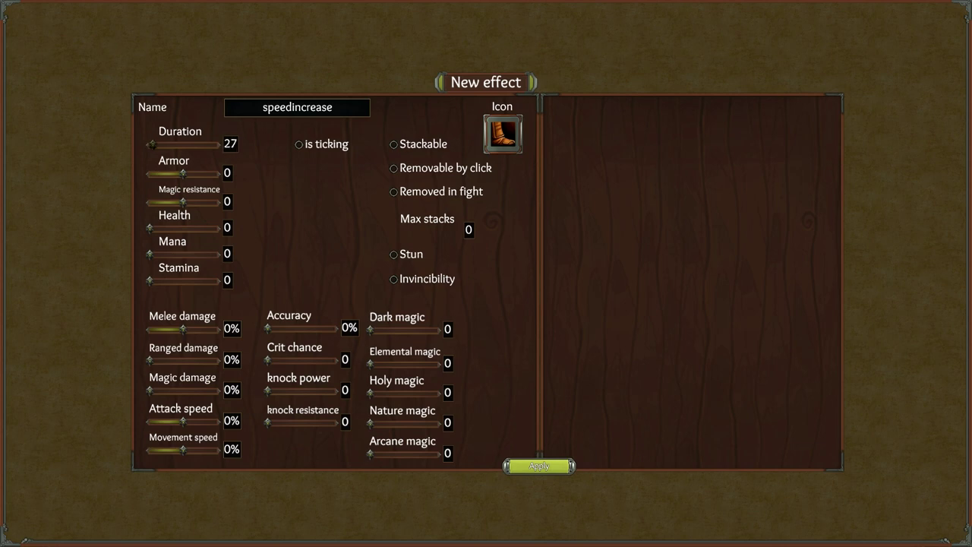
drag(183, 449, 216, 450)
click(538, 465)
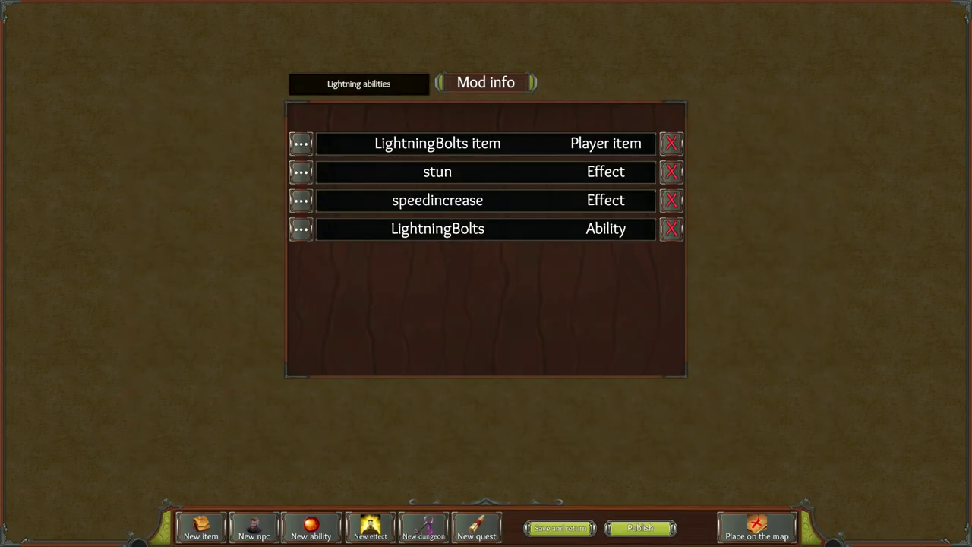
Start a Debuff ability, entering 'StunAround', with radius 5
click(310, 527)
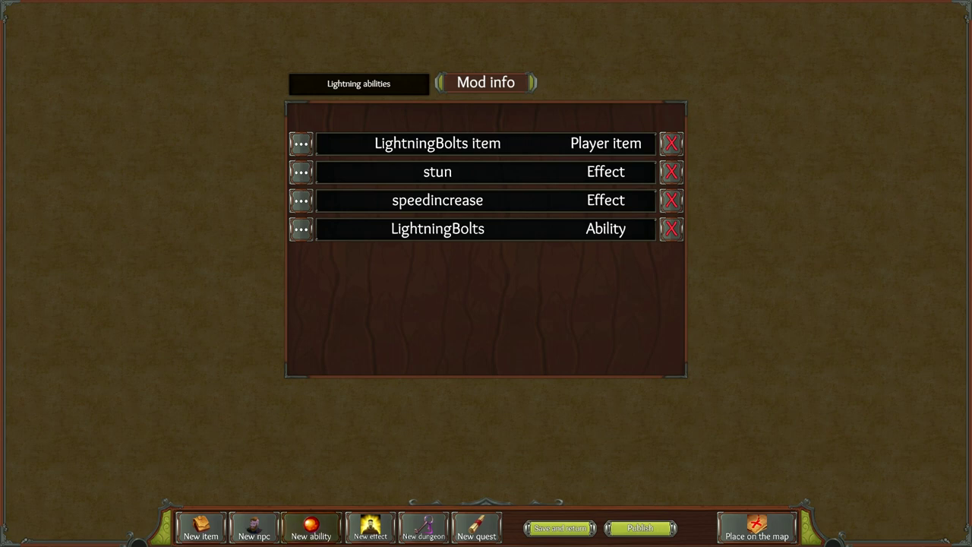
click(386, 372)
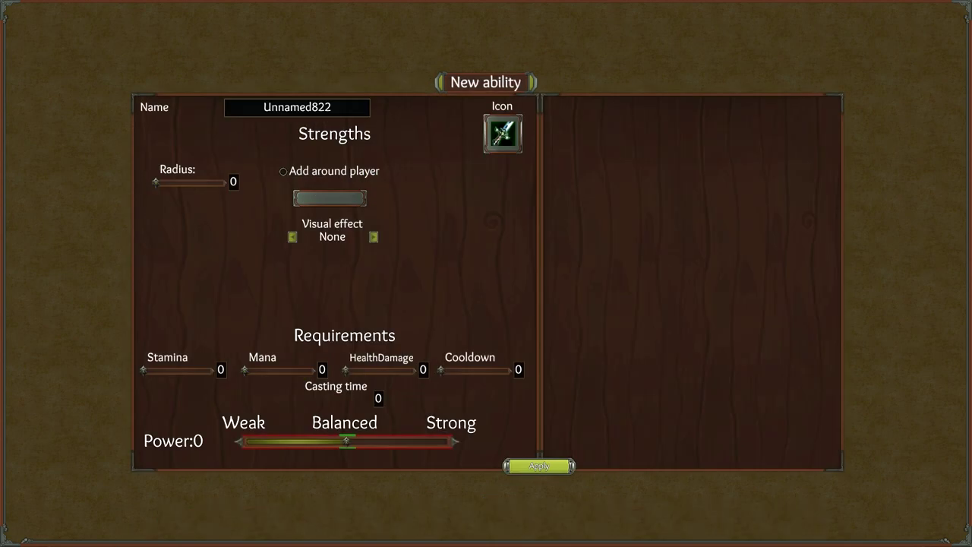
text(StunAround)
drag(156, 182, 226, 182)
Apply the stun effect, set mana cost to 102, and save the ability
click(330, 198)
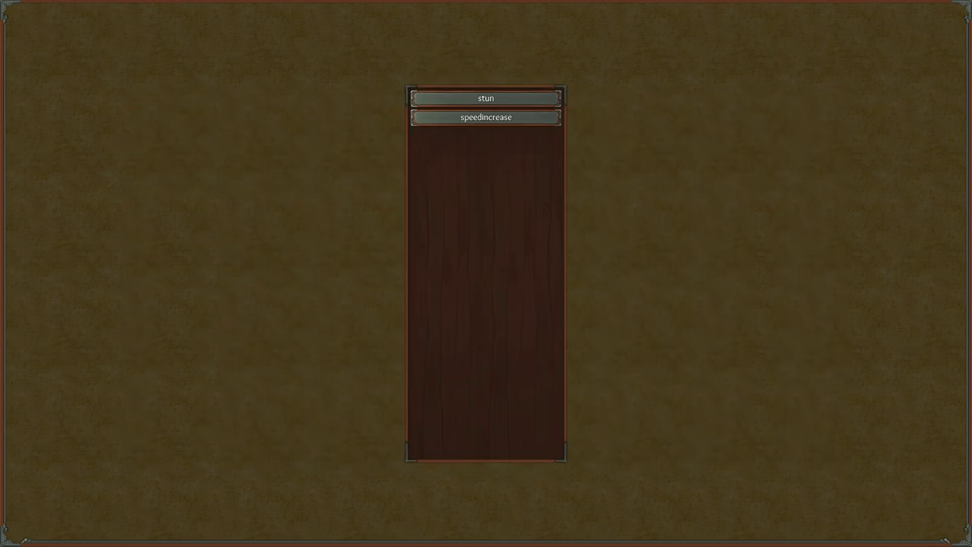
click(486, 98)
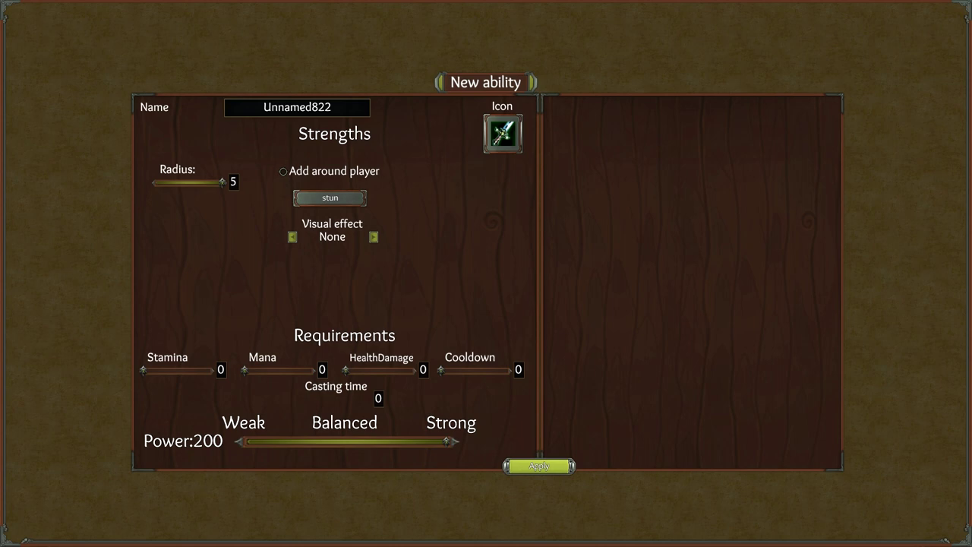
drag(245, 371, 250, 371)
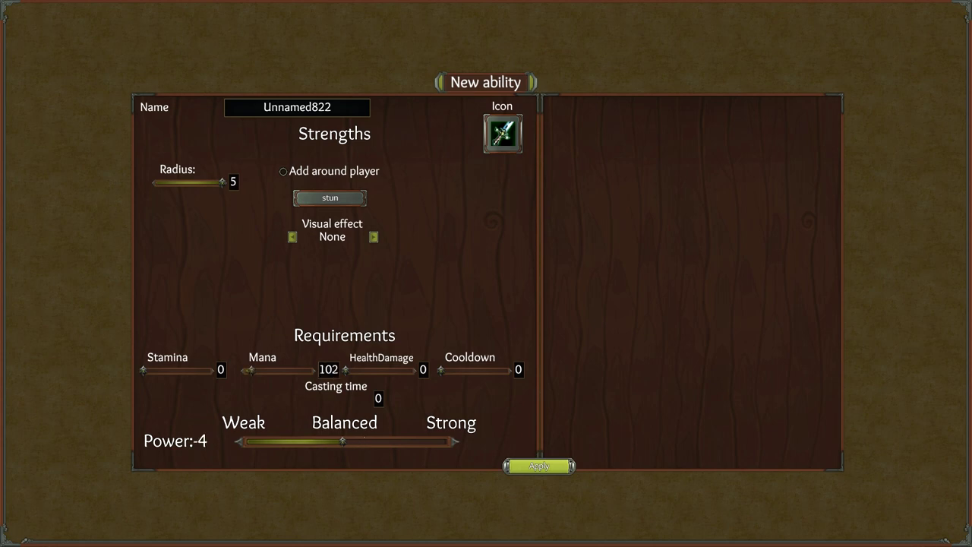
click(539, 466)
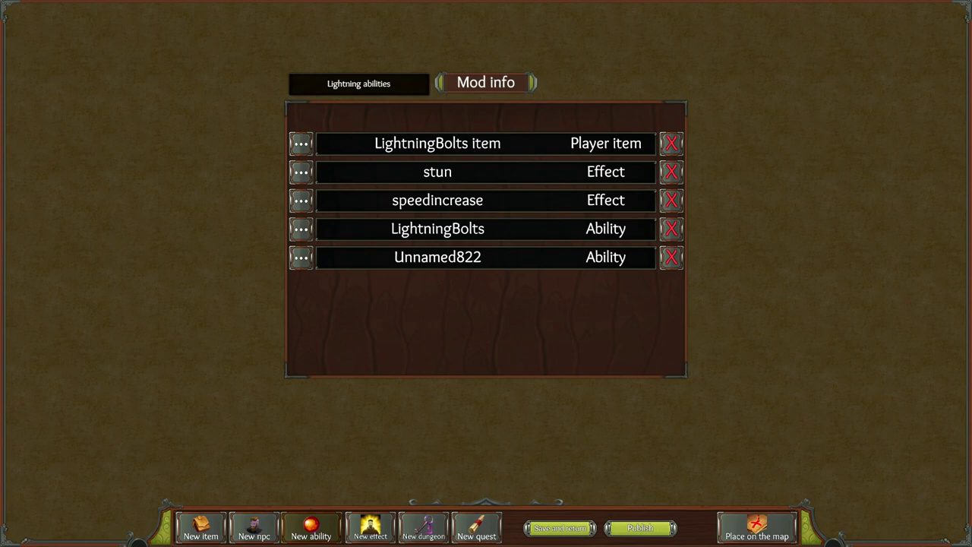
click(311, 528)
Start a Buff ability with the blue boot icon that applies speedincrease
key(Escape)
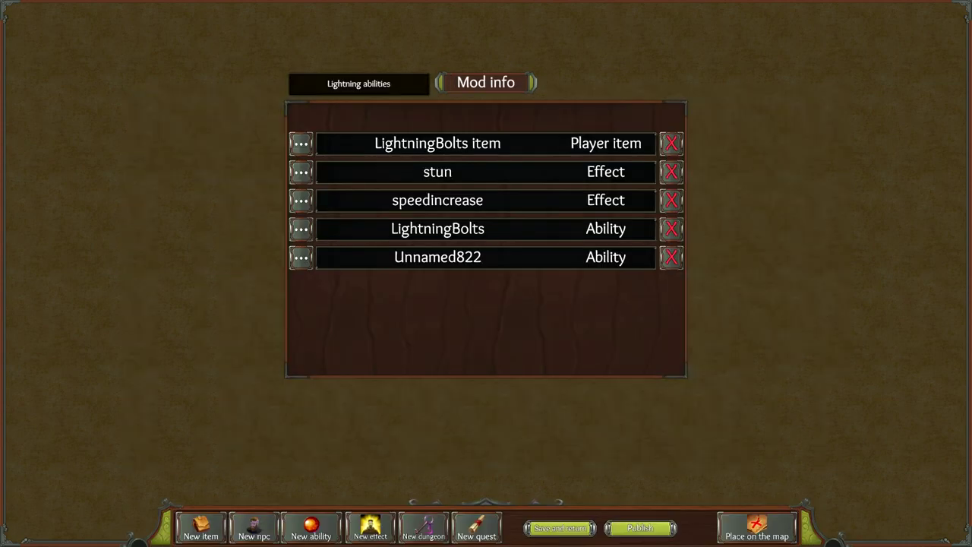
click(311, 528)
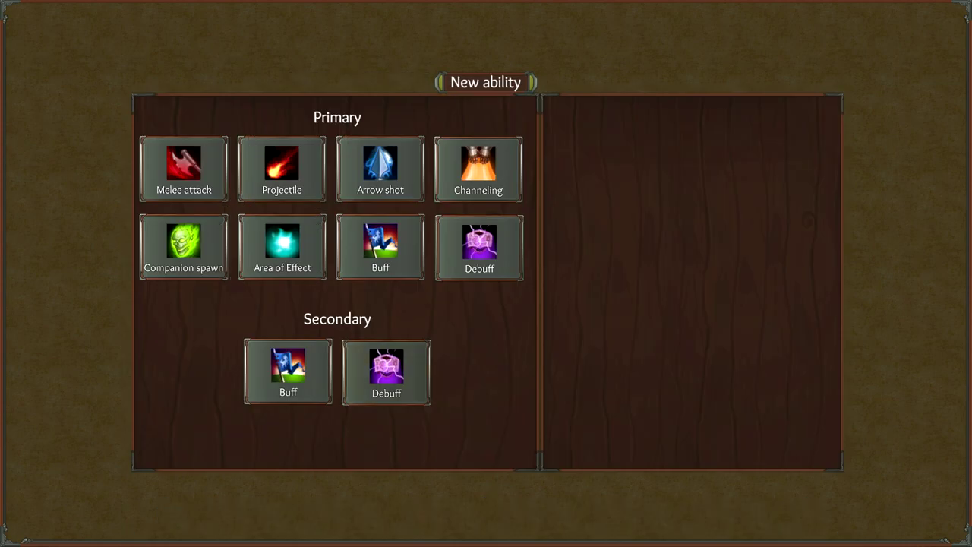
click(278, 167)
click(501, 132)
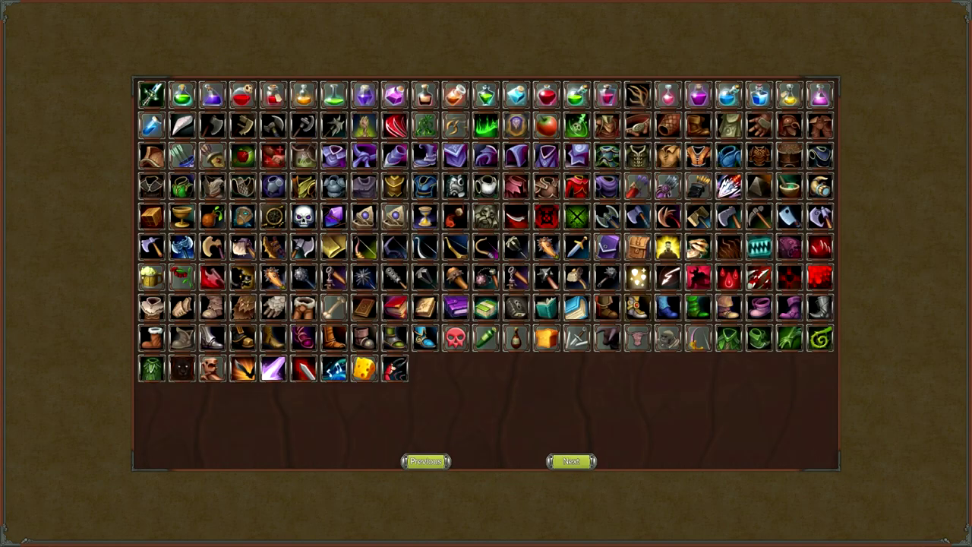
click(667, 307)
click(402, 309)
click(486, 117)
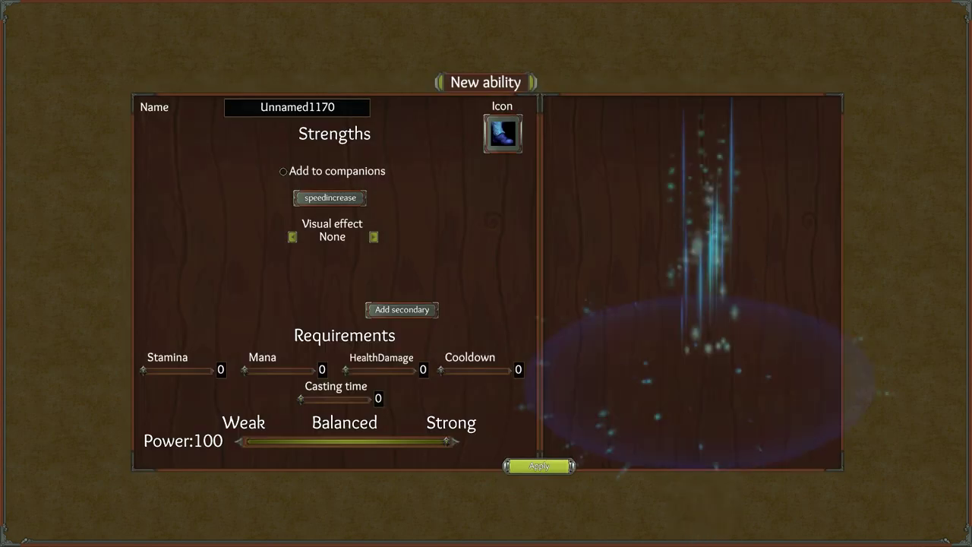
Set visual effect Pillar_Blue, name it 'Run', cooldown 10, and save it
click(373, 236)
click(297, 107)
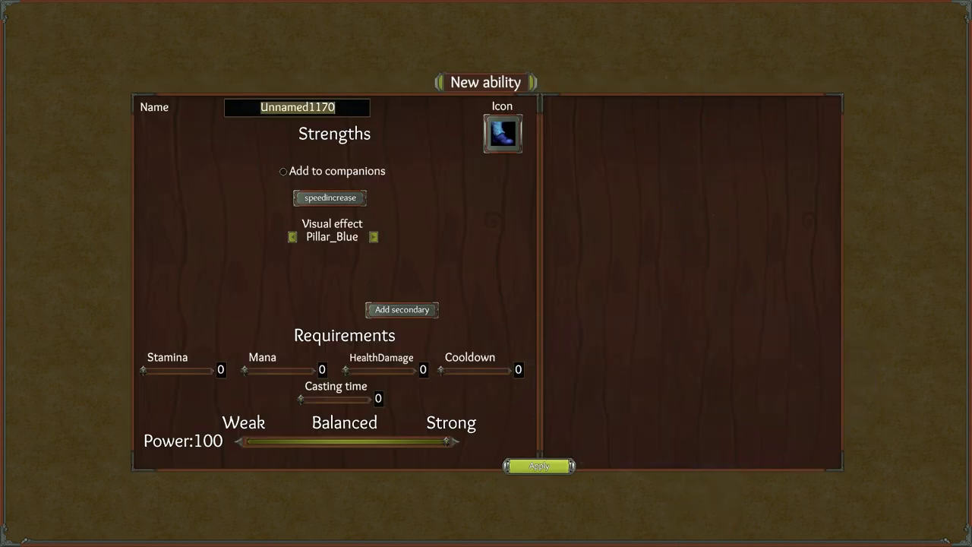
text(Run)
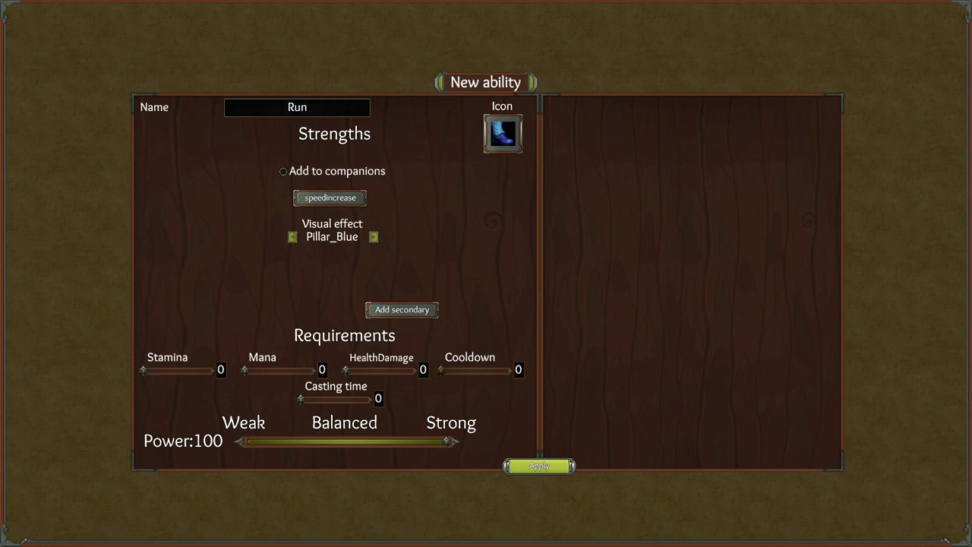
drag(441, 370, 444, 370)
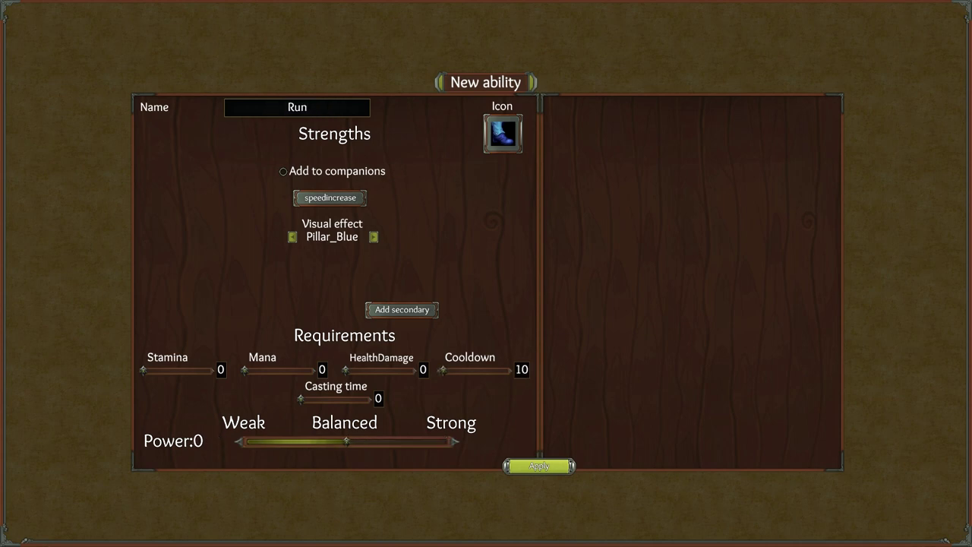
click(540, 466)
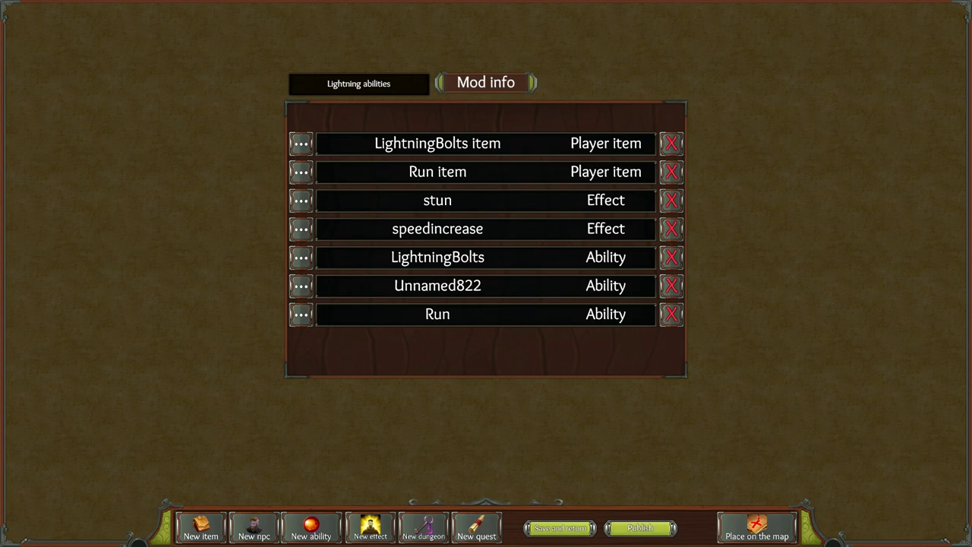
Start an Area of Effect ability named 'ShockExplosion' with the cyan glowing orb icon
click(310, 527)
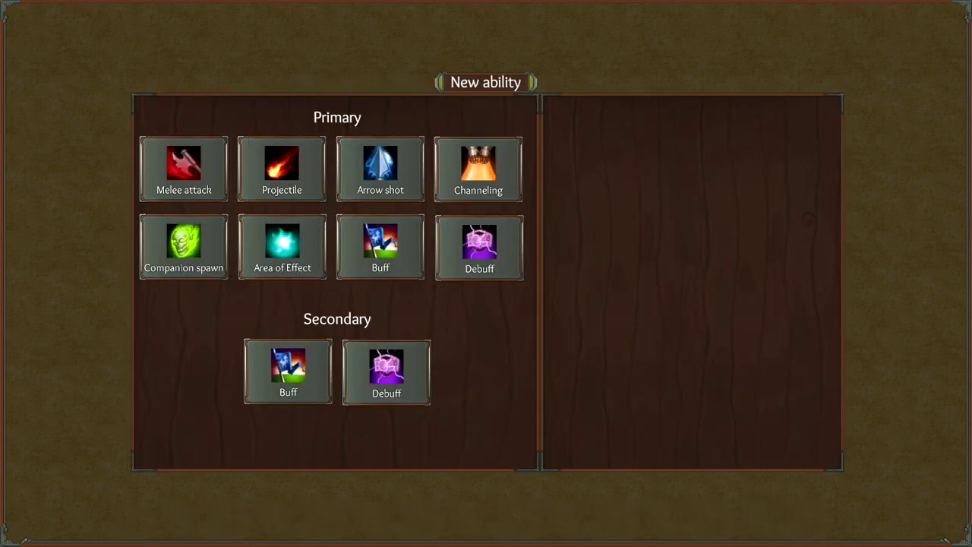
click(282, 247)
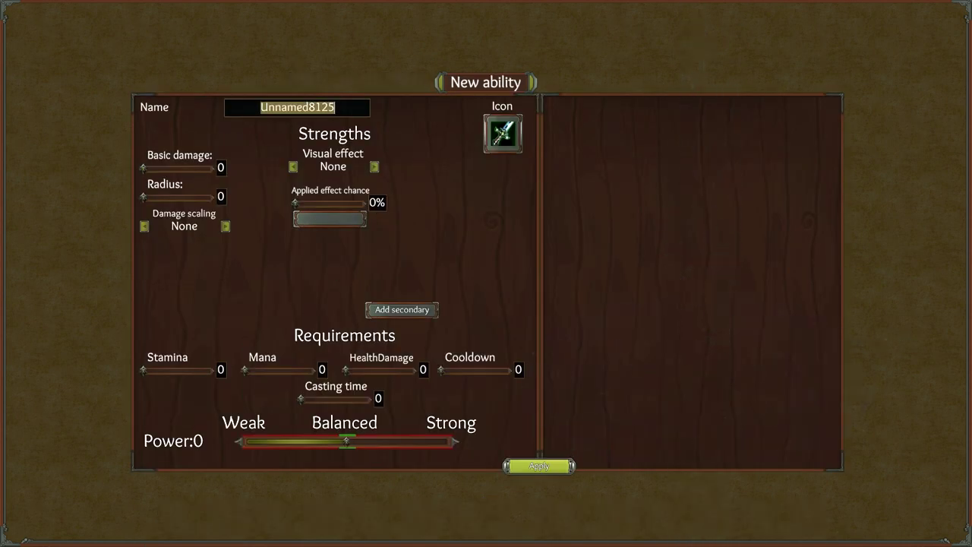
text(ShockExplosion)
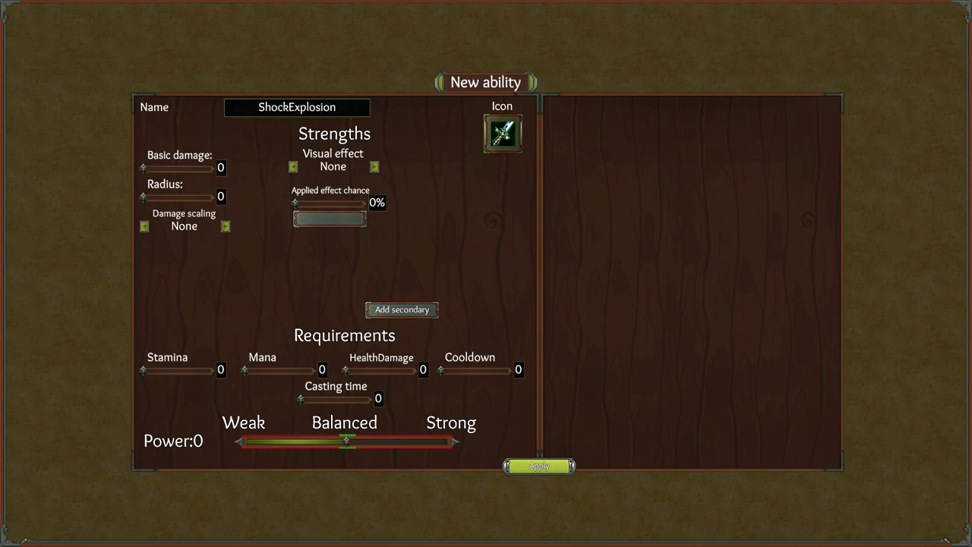
click(502, 134)
click(572, 461)
click(571, 461)
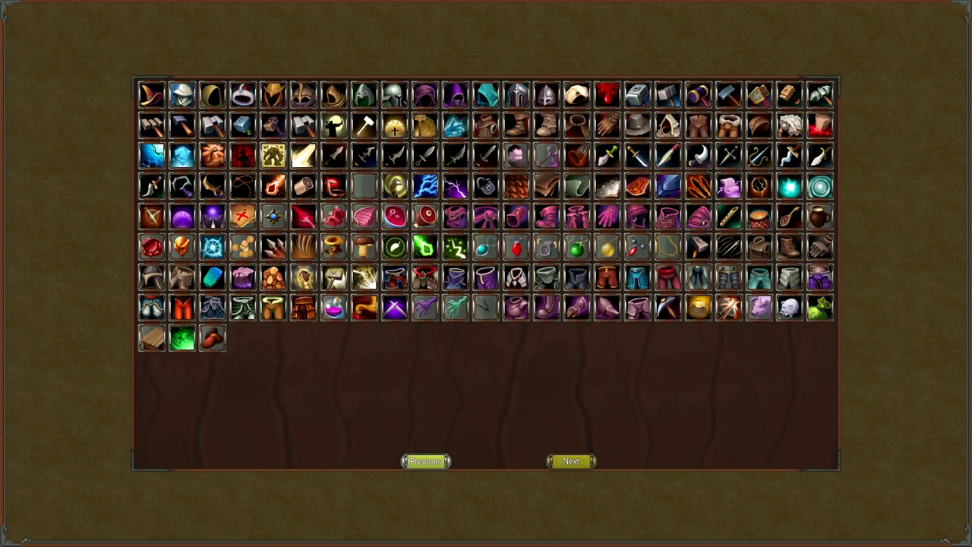
click(789, 185)
Set basic damage 50, Elemental scaling, and the LightningExplosion visual effect
drag(145, 168, 210, 197)
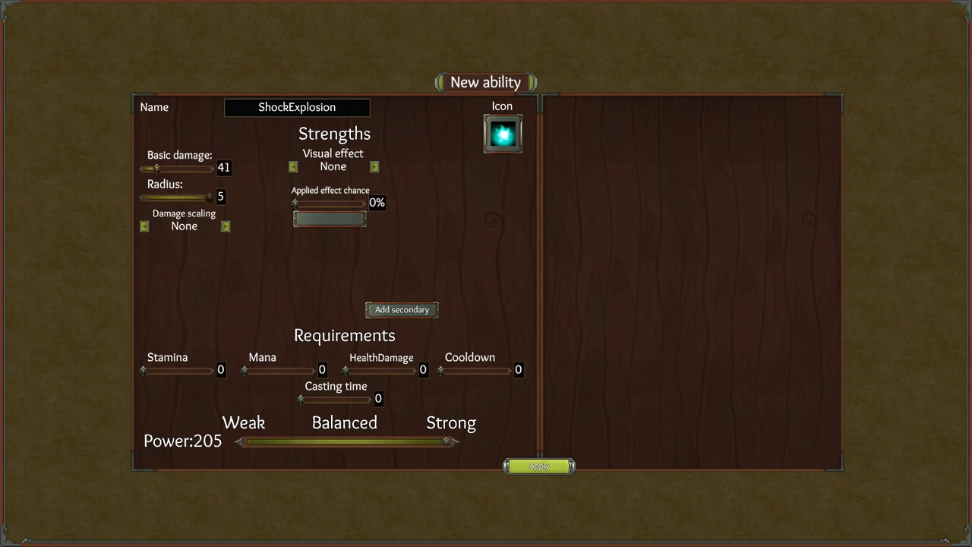
click(225, 225)
click(225, 225)
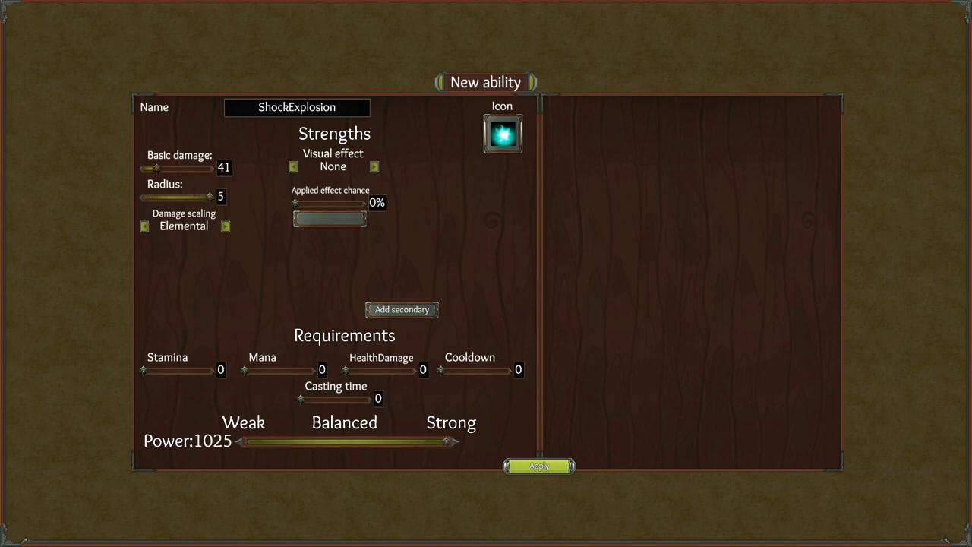
drag(156, 168, 160, 168)
click(374, 167)
click(373, 167)
click(374, 167)
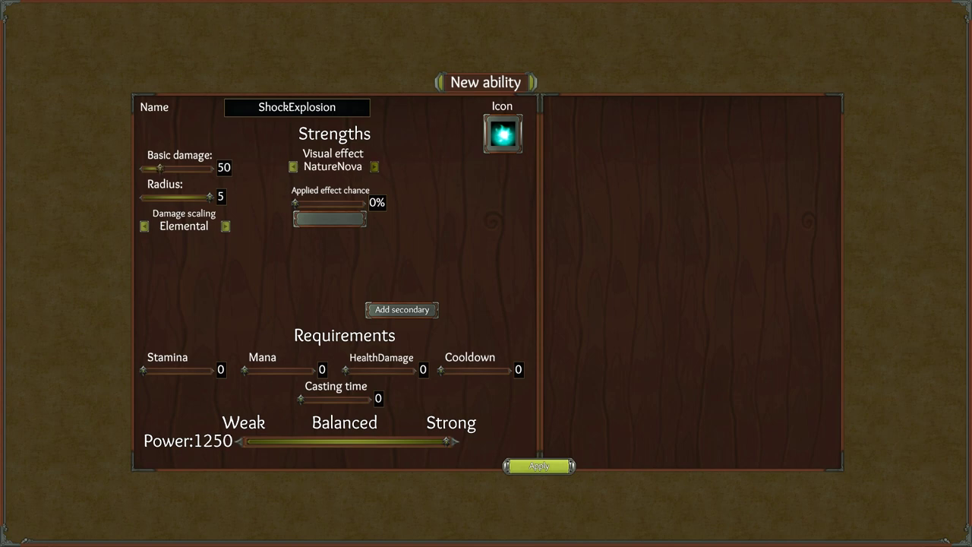
click(374, 166)
click(374, 166)
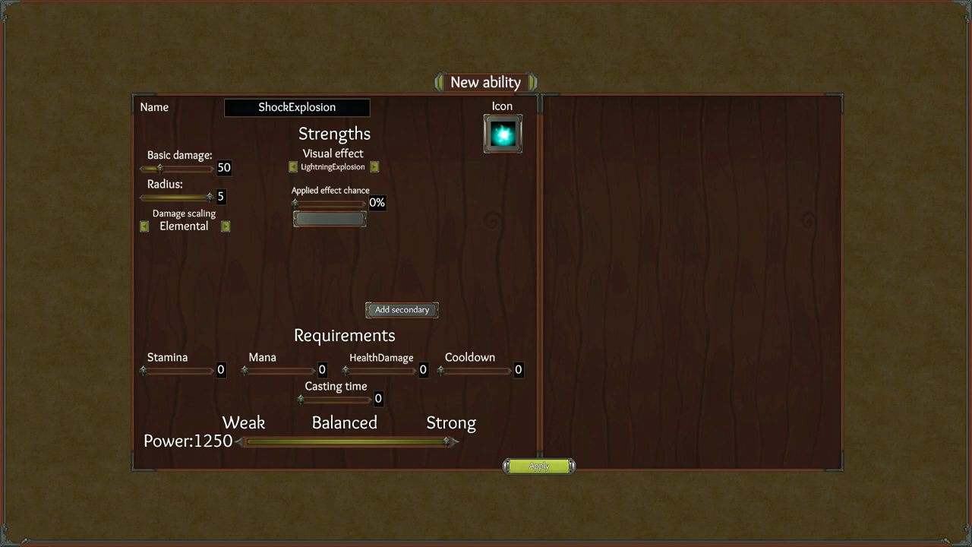
Set cooldown 39, mana cost 359, casting time 1.9 s, and save the ability
drag(441, 370, 449, 370)
drag(244, 370, 268, 370)
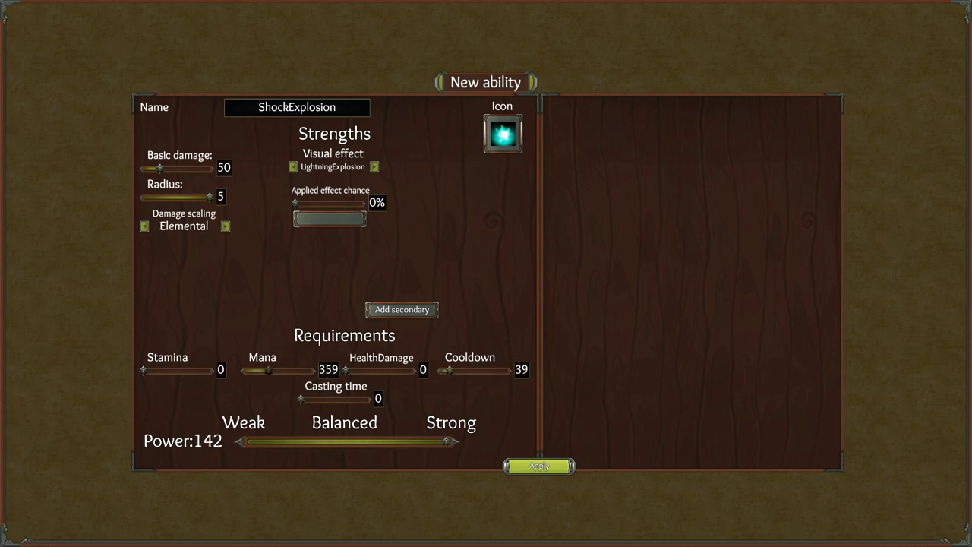
drag(301, 399, 326, 398)
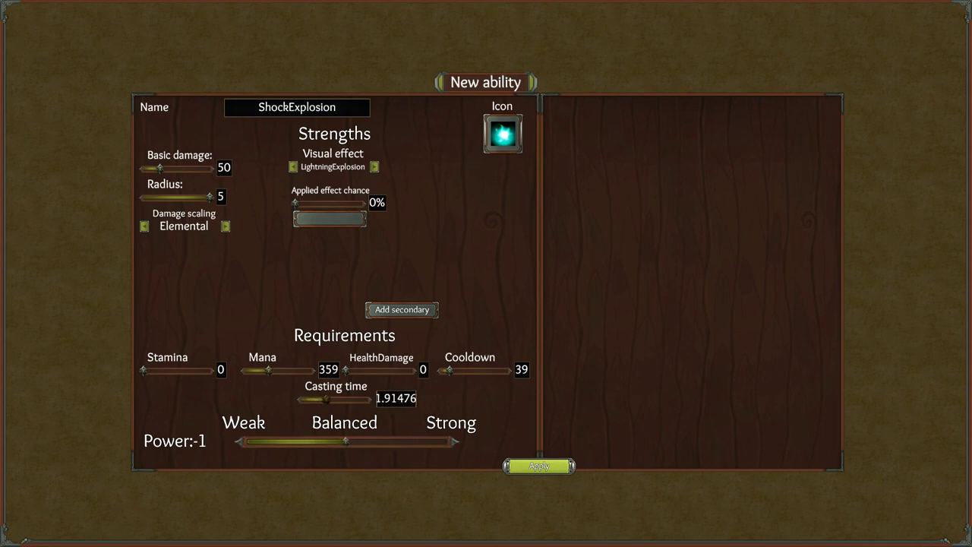
click(539, 466)
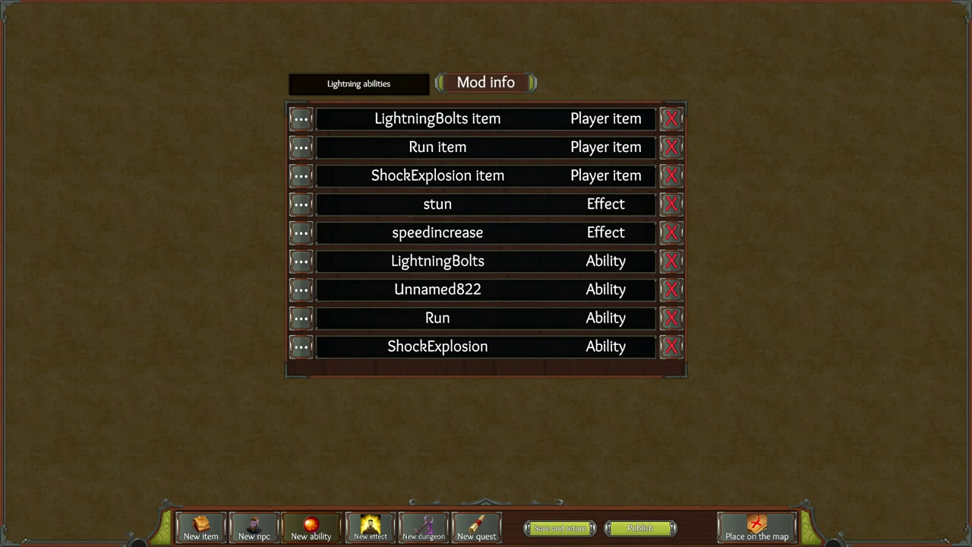
Start a Companion spawn ability named 'LightningMinion' with the hand-and-dagger icon
click(311, 528)
click(182, 239)
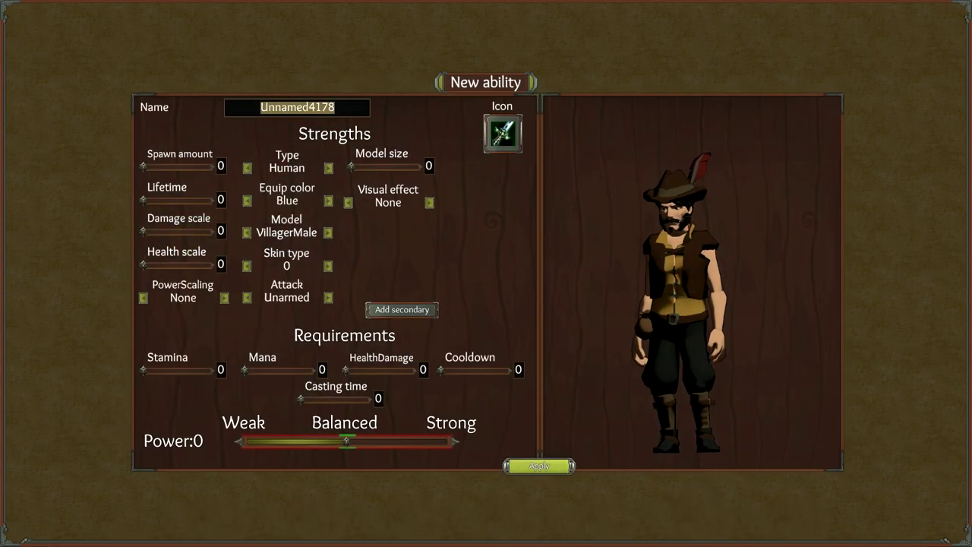
text(LightningMinion)
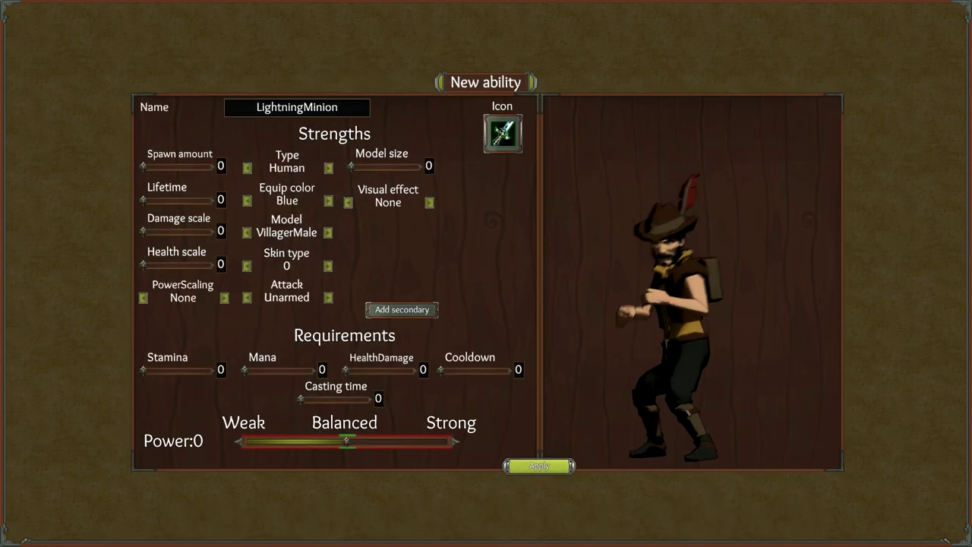
click(503, 134)
click(571, 461)
click(572, 461)
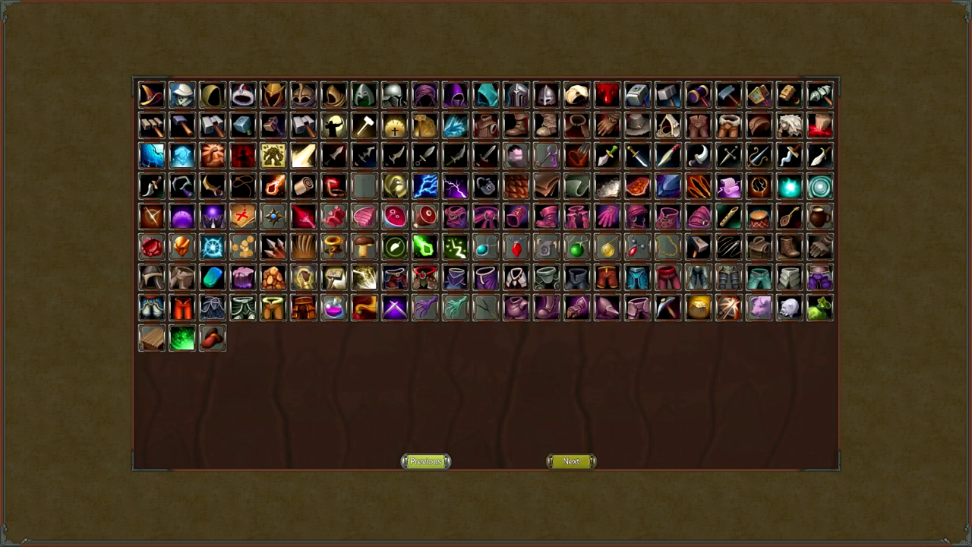
click(572, 461)
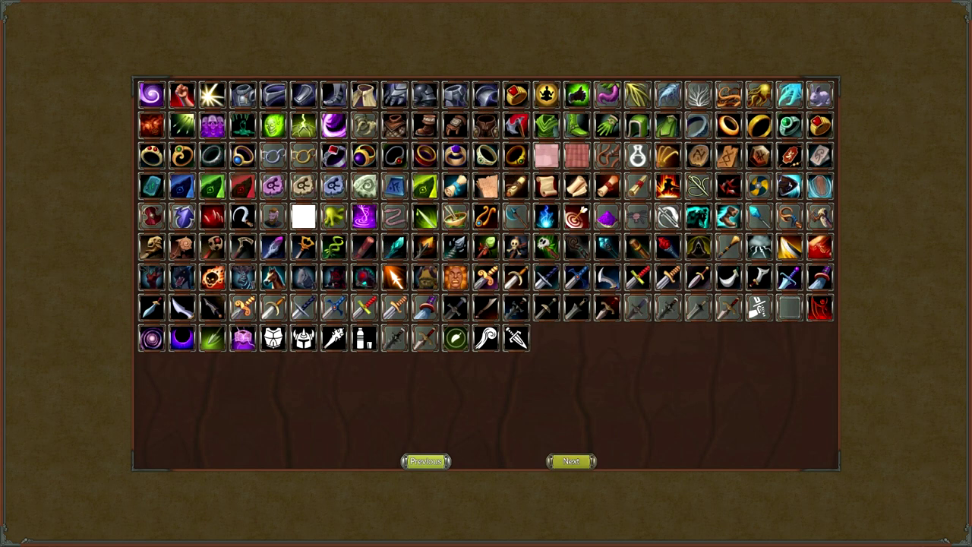
click(759, 307)
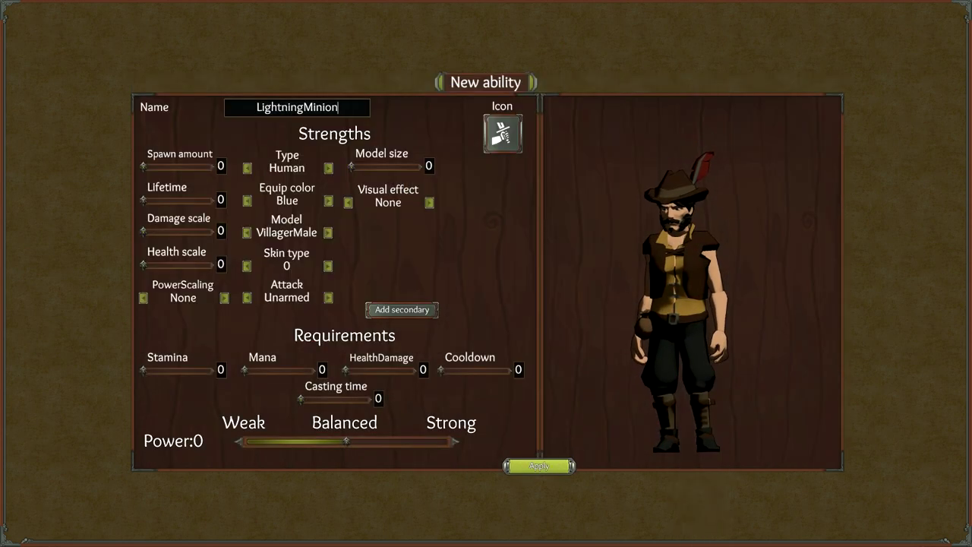
Summon one Skeleton and set its model to Knight
drag(143, 167, 165, 166)
click(329, 167)
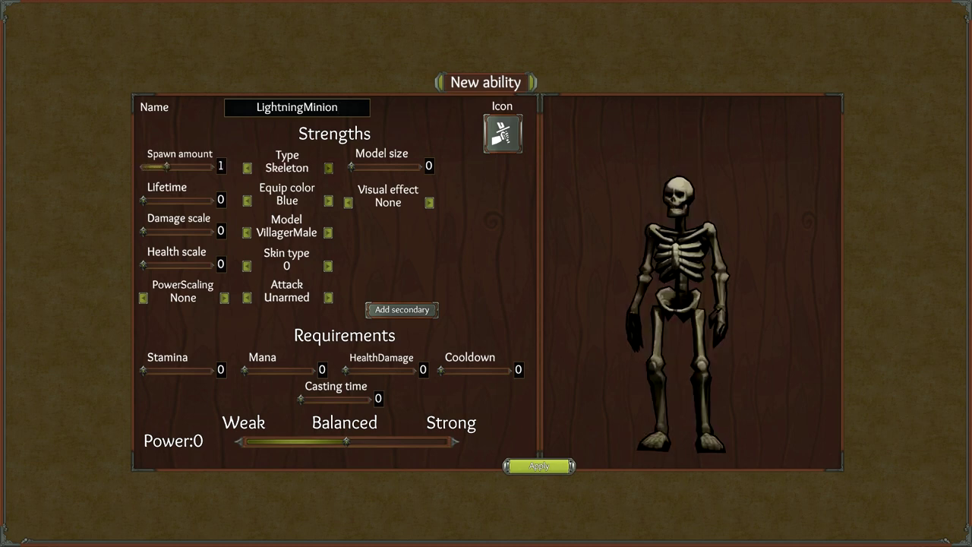
click(328, 232)
click(328, 232)
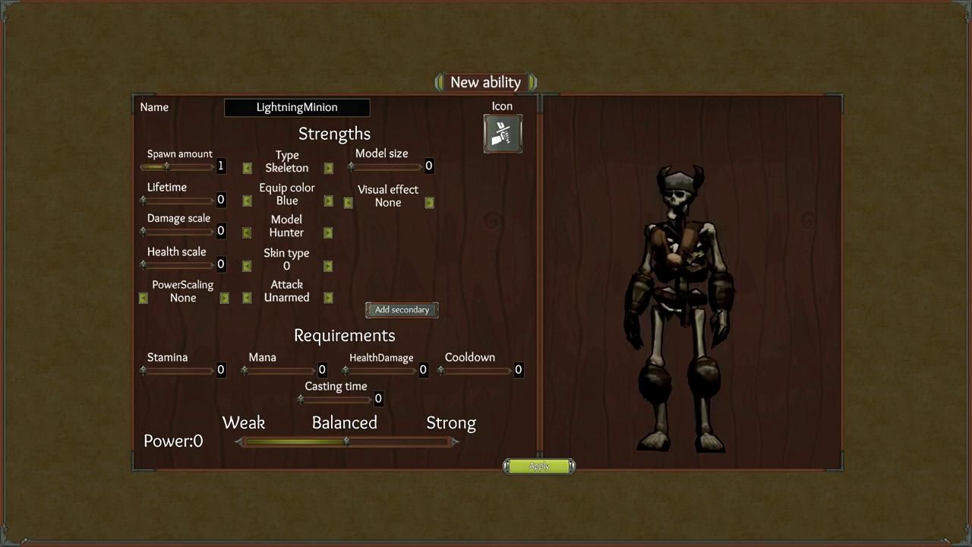
click(247, 232)
click(329, 200)
click(328, 200)
click(329, 200)
click(328, 201)
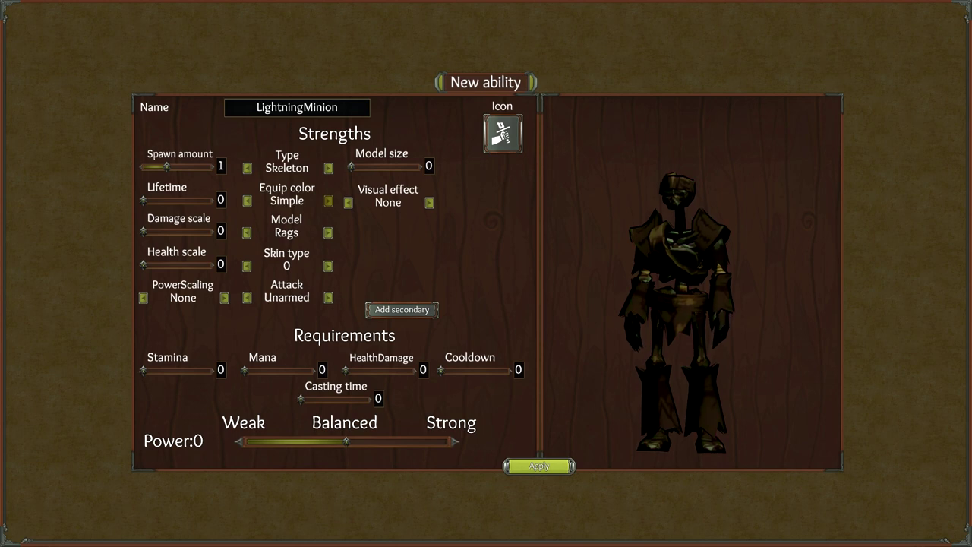
click(328, 232)
click(328, 233)
Give the minion Ghost armour colour, Lightning skin, and model size 1
click(328, 200)
click(328, 201)
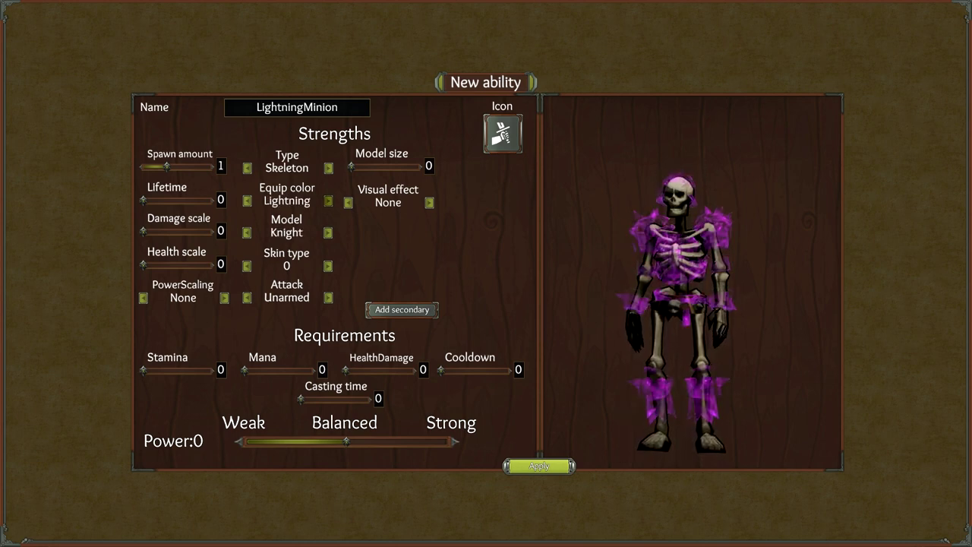
click(328, 200)
click(329, 200)
click(328, 201)
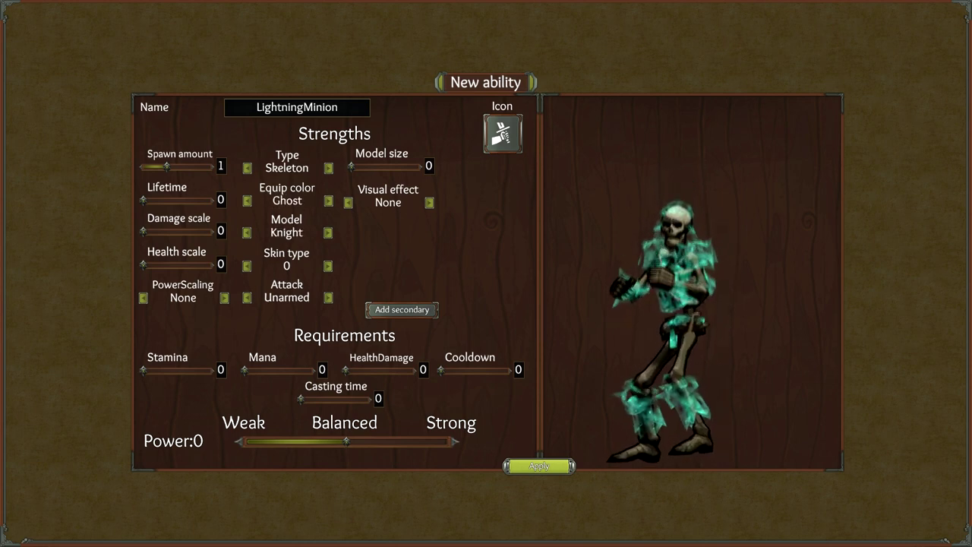
click(328, 266)
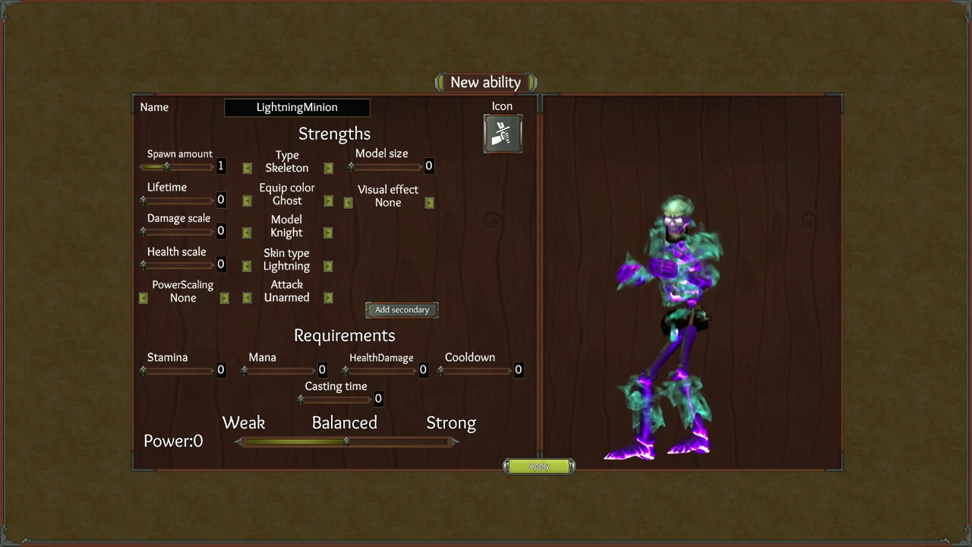
drag(351, 165, 372, 165)
Add Pillar_Blue and give LightningMinion lifetime 40, damage/health scale 2, Elemental scaling, melee attacks
click(429, 202)
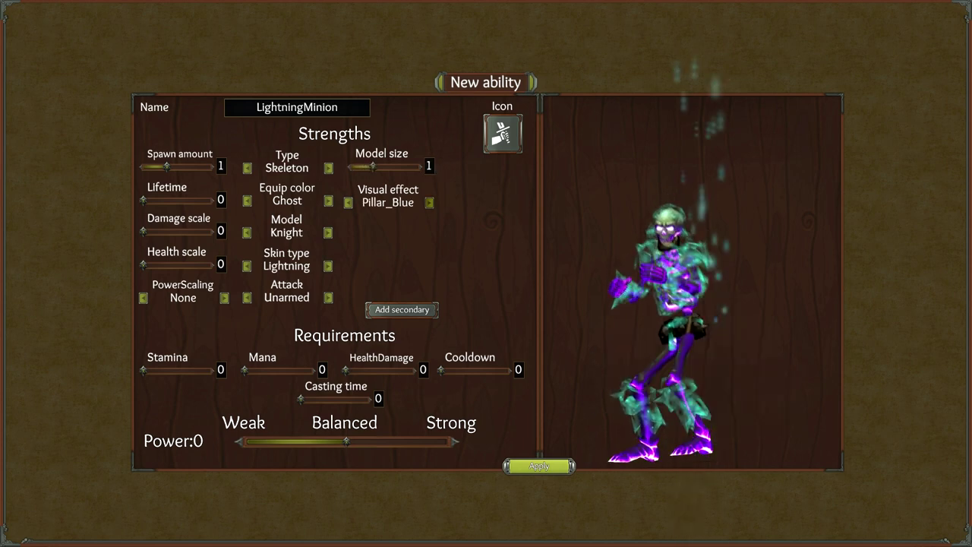
drag(143, 200, 173, 200)
drag(143, 231, 168, 230)
drag(143, 265, 168, 265)
click(224, 297)
click(224, 298)
click(328, 298)
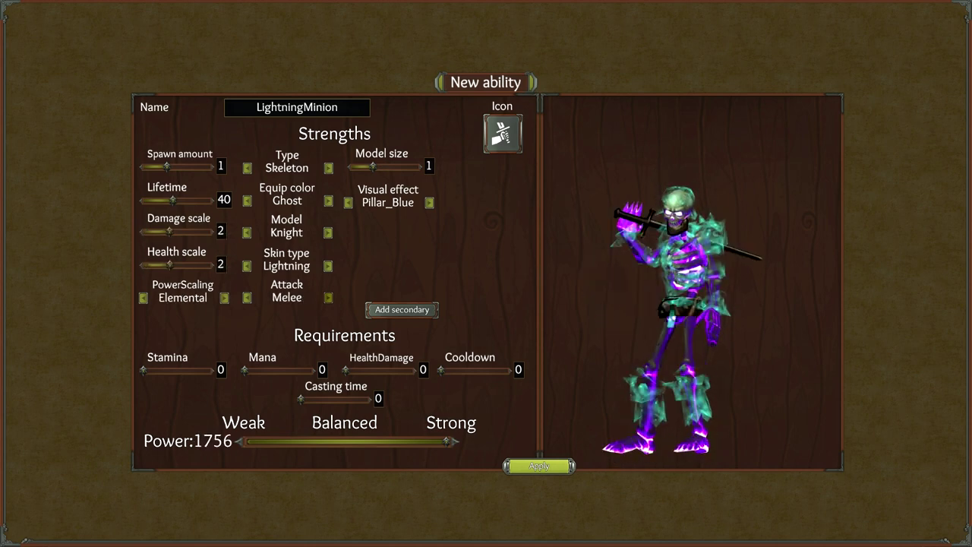
Set the minion's mana cost to 148 and cooldown to 102, then save it
drag(441, 370, 461, 370)
drag(243, 370, 254, 370)
drag(301, 398, 368, 399)
drag(461, 370, 466, 370)
click(538, 465)
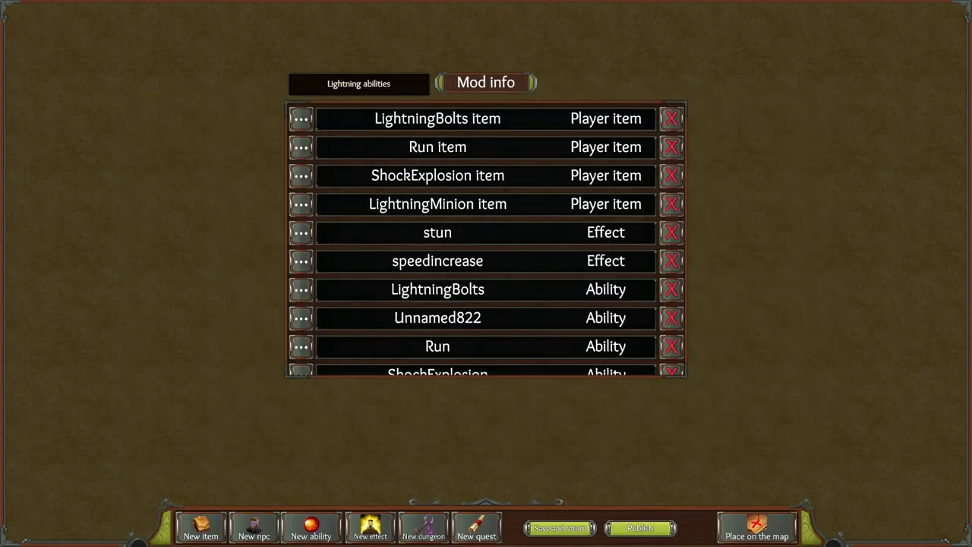
Place a usable chest beside the rock on the forest map
scroll(486, 239, down, 3)
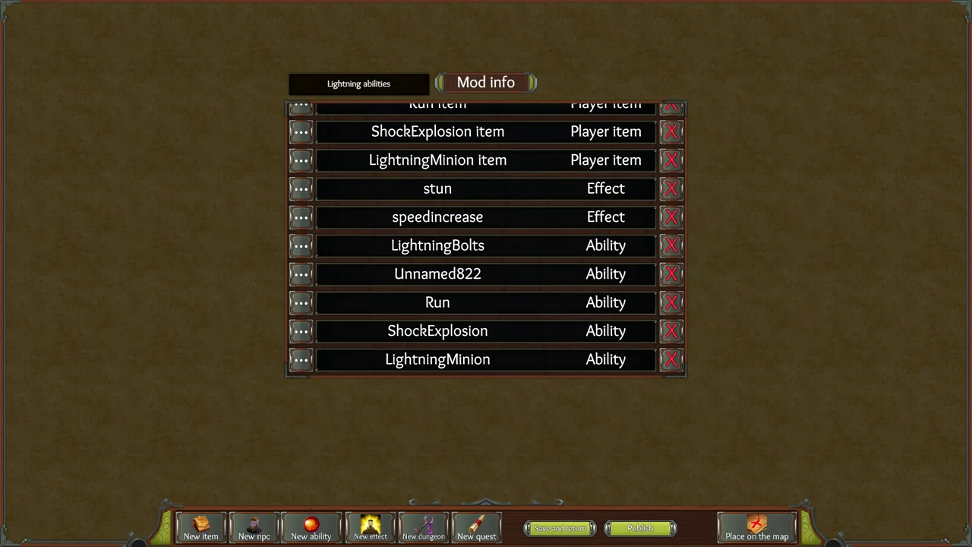
scroll(487, 240, up, 1)
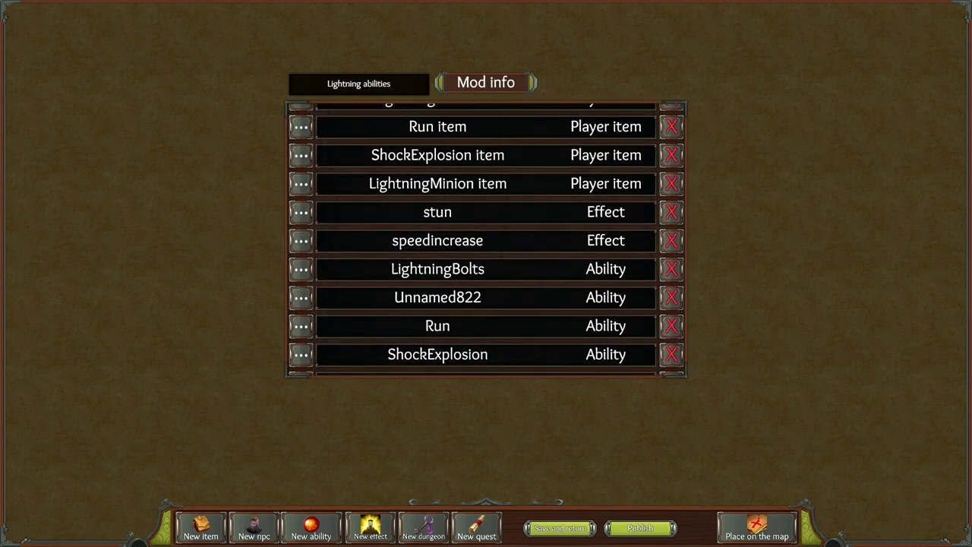
click(757, 524)
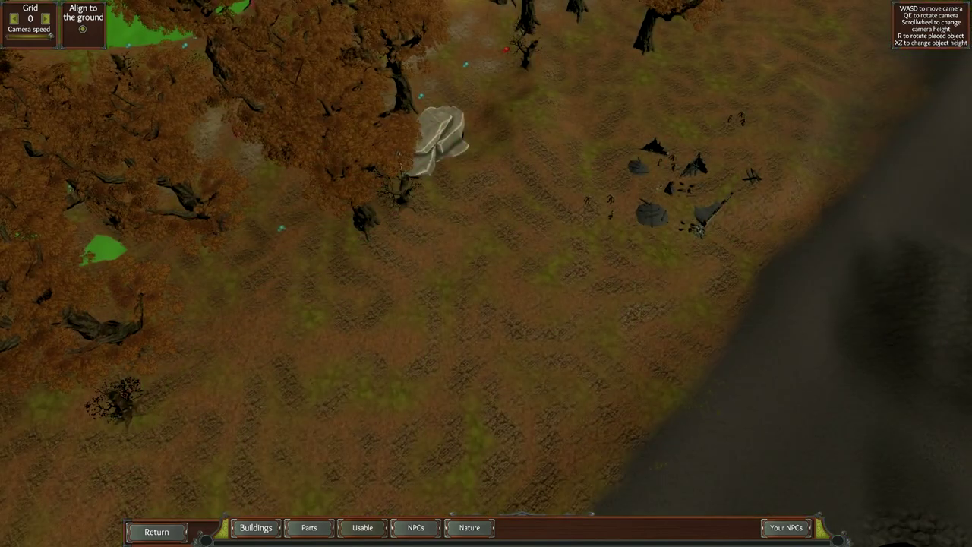
click(362, 527)
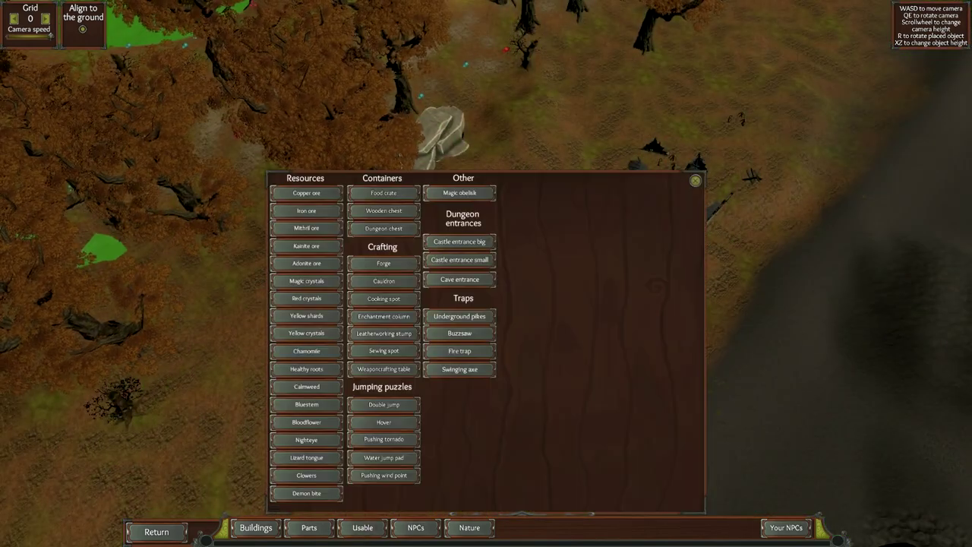
click(695, 180)
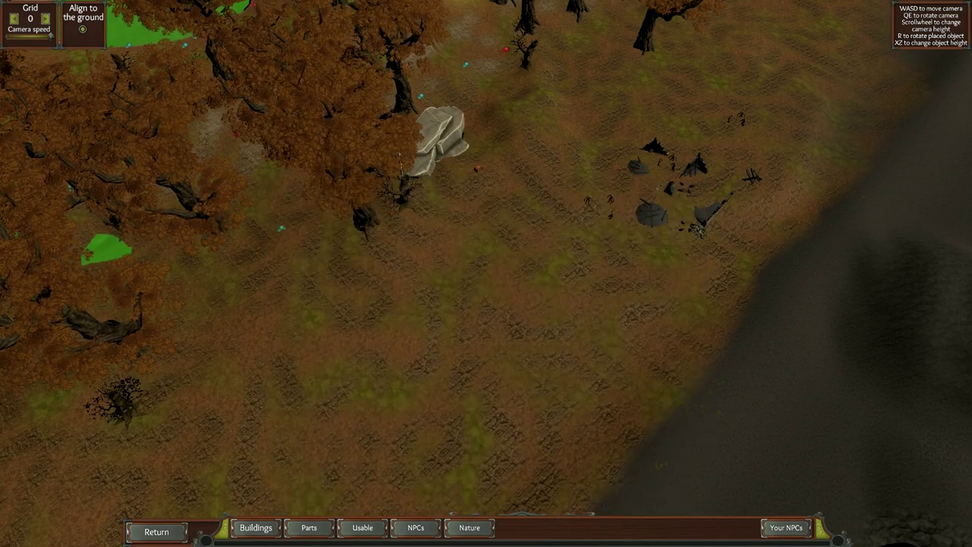
click(470, 165)
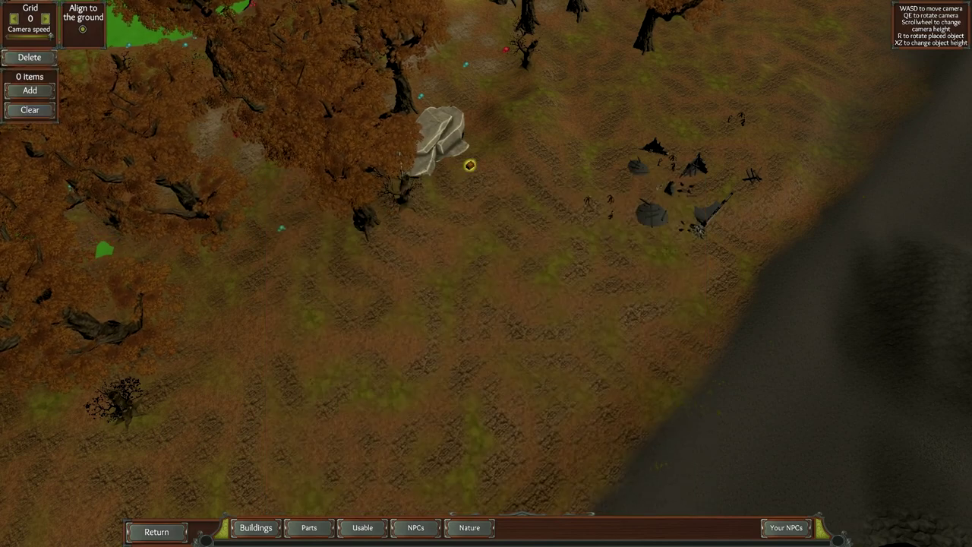
Put the modded LightningBolts and Run items into the chest
click(30, 89)
click(499, 336)
click(151, 95)
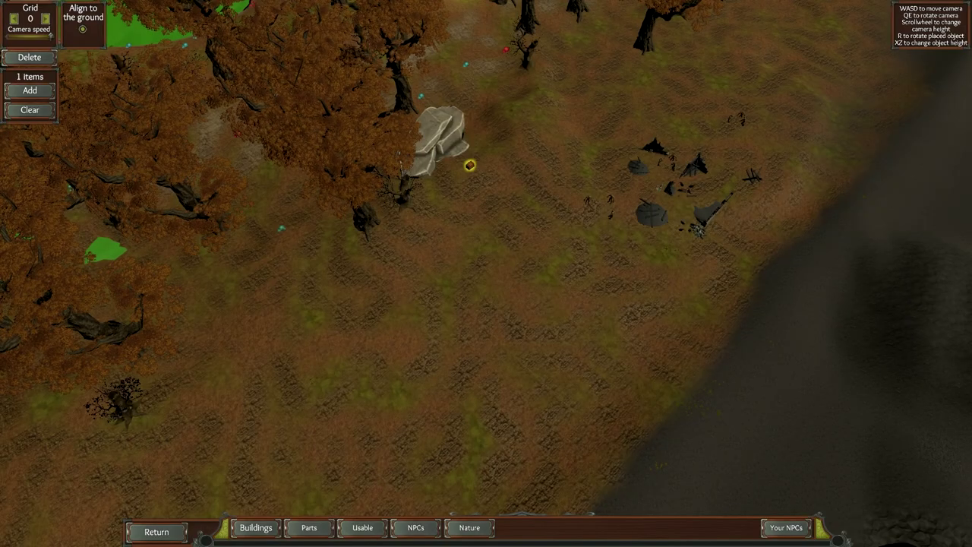
click(30, 88)
click(498, 339)
click(242, 95)
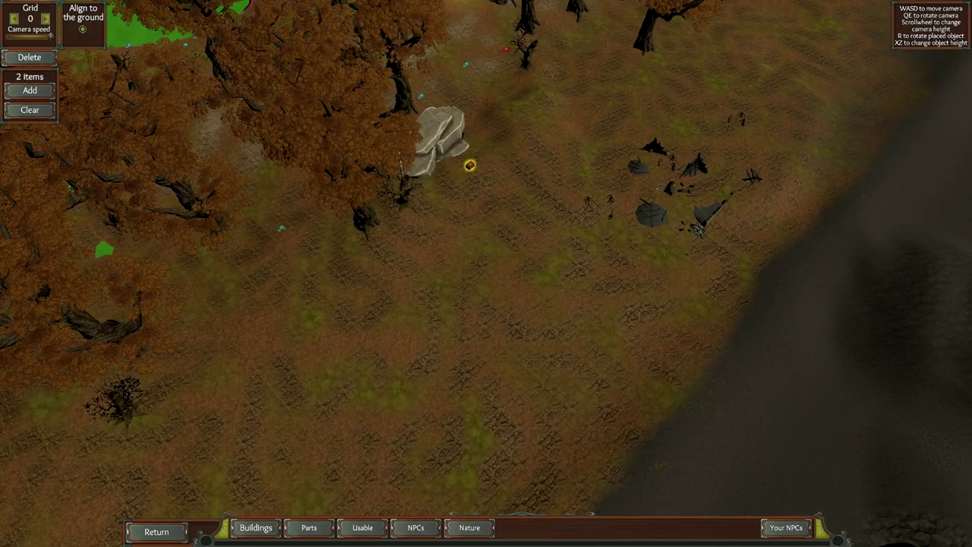
Add the remaining two modded ability items to the chest and return to the game
click(30, 88)
click(498, 339)
click(182, 94)
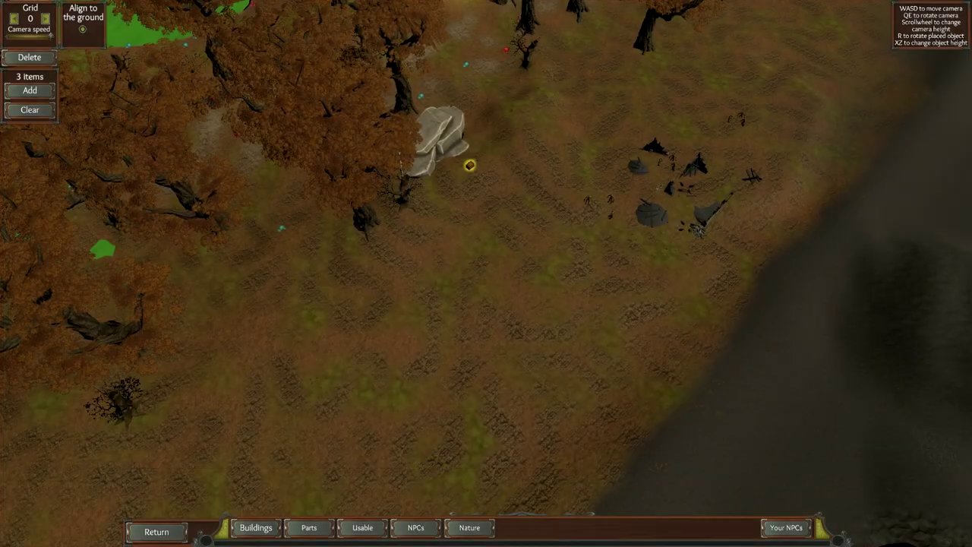
click(31, 88)
click(498, 338)
click(212, 95)
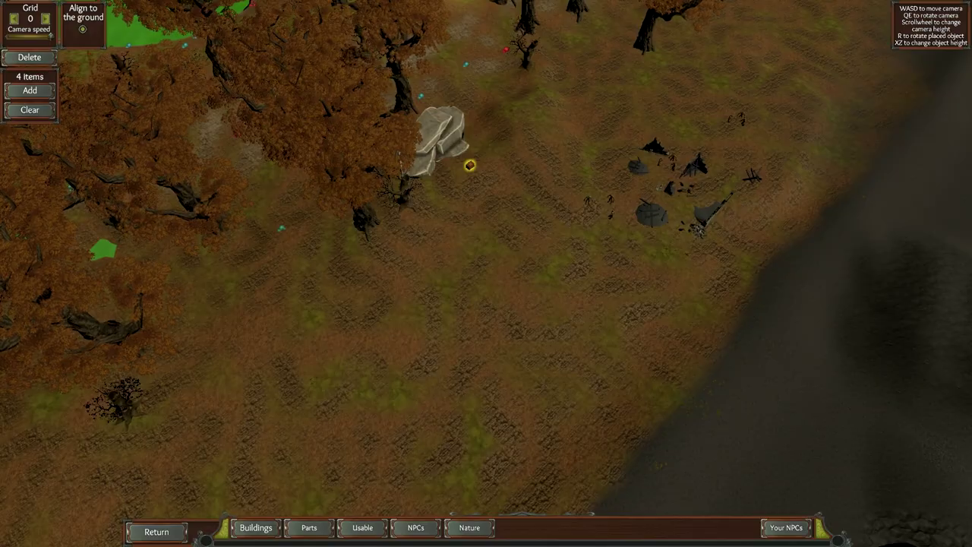
click(157, 532)
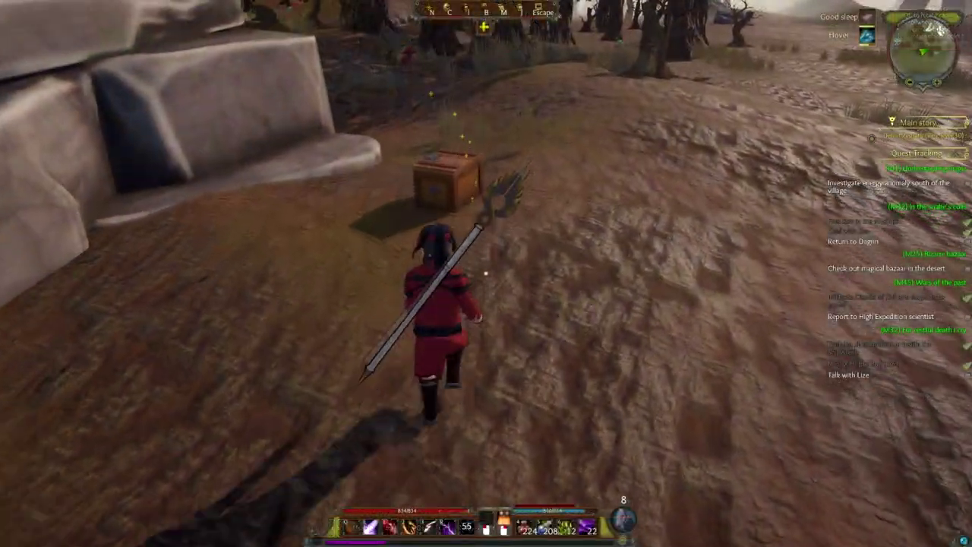
Loot the four ability items from the chest and drag LightningBolts onto the hotbar
key(f)
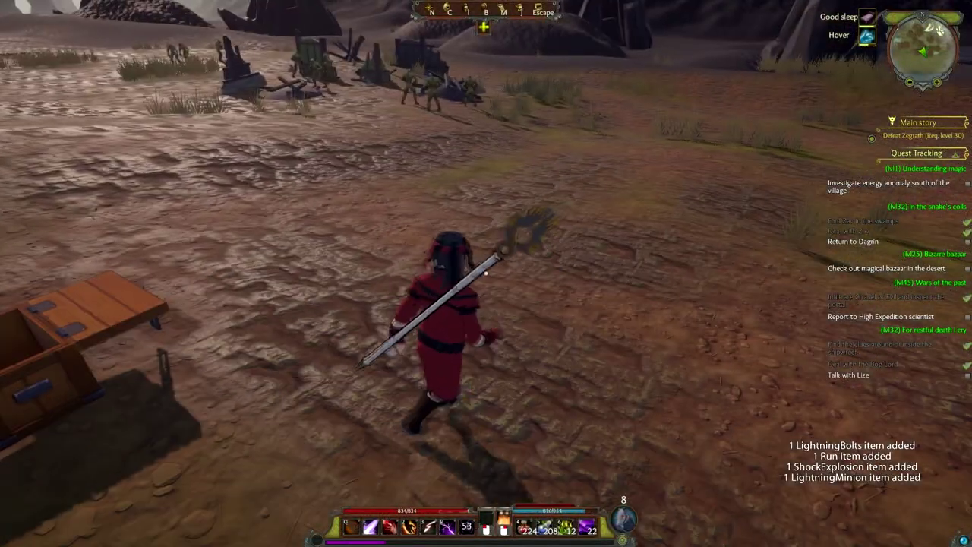
key(i)
click(748, 211)
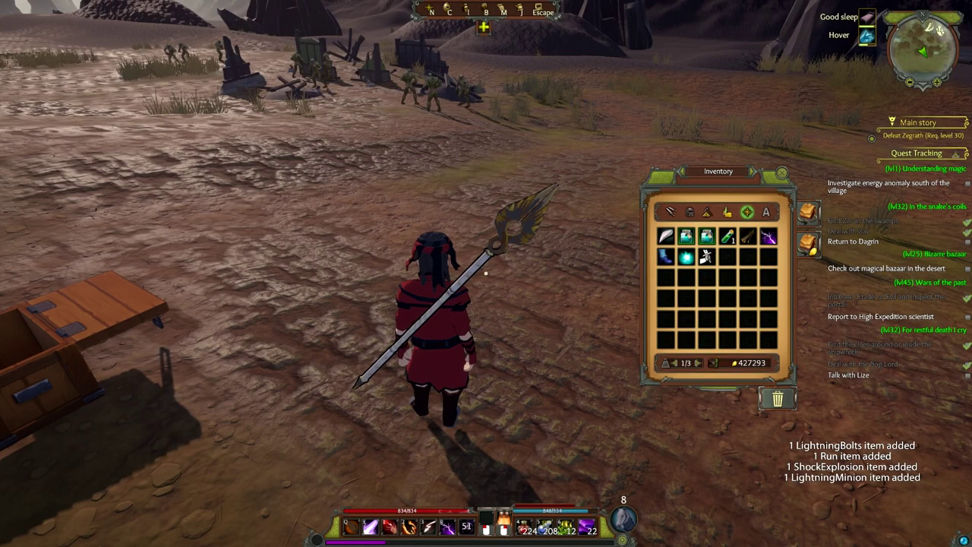
drag(768, 237, 515, 497)
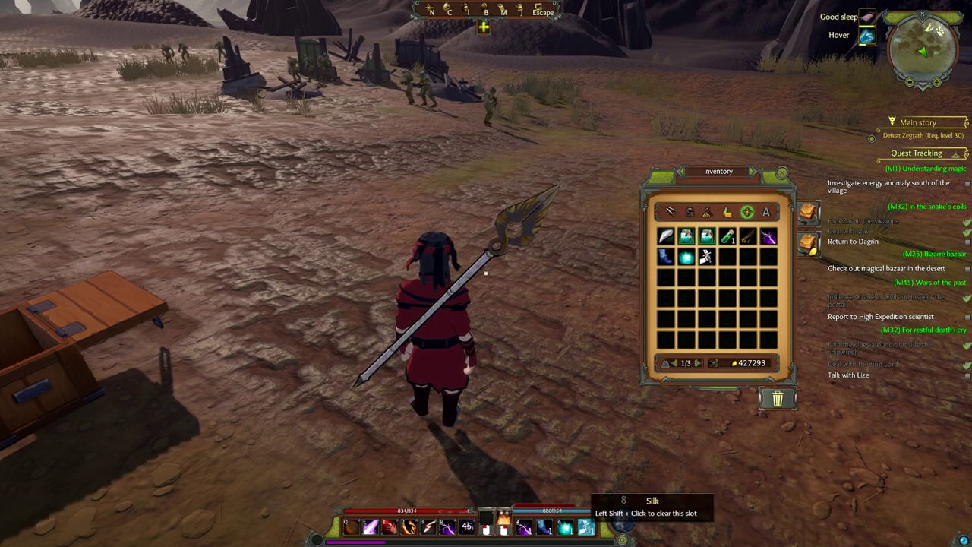
Cast a lightning bolt and shock explosion at the Darklands enemies, then summon the skeleton minion
key(w)
key(i)
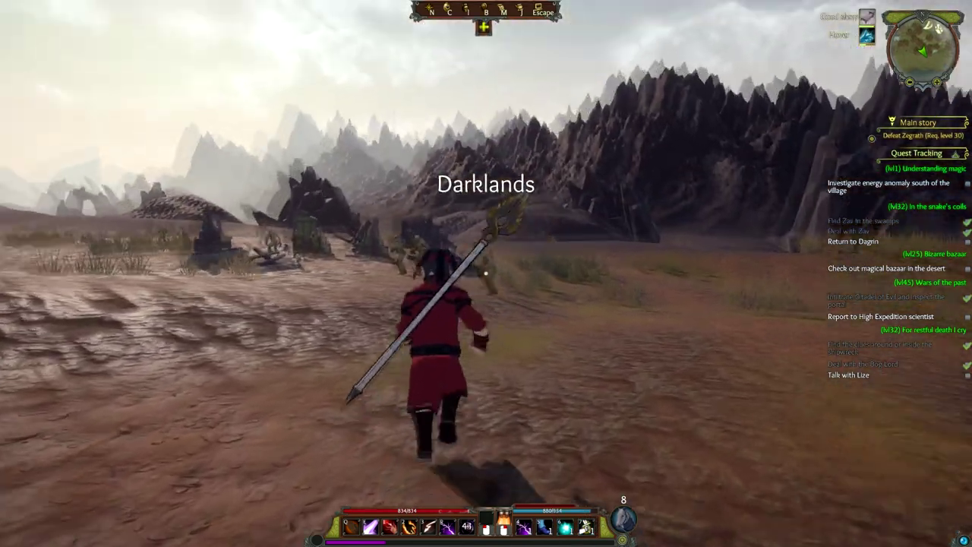
click(486, 271)
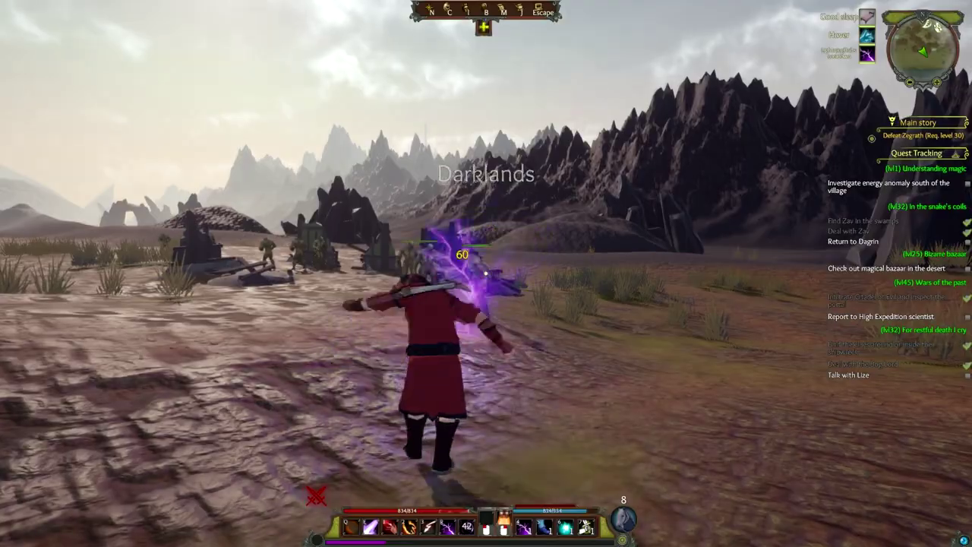
right_click(486, 271)
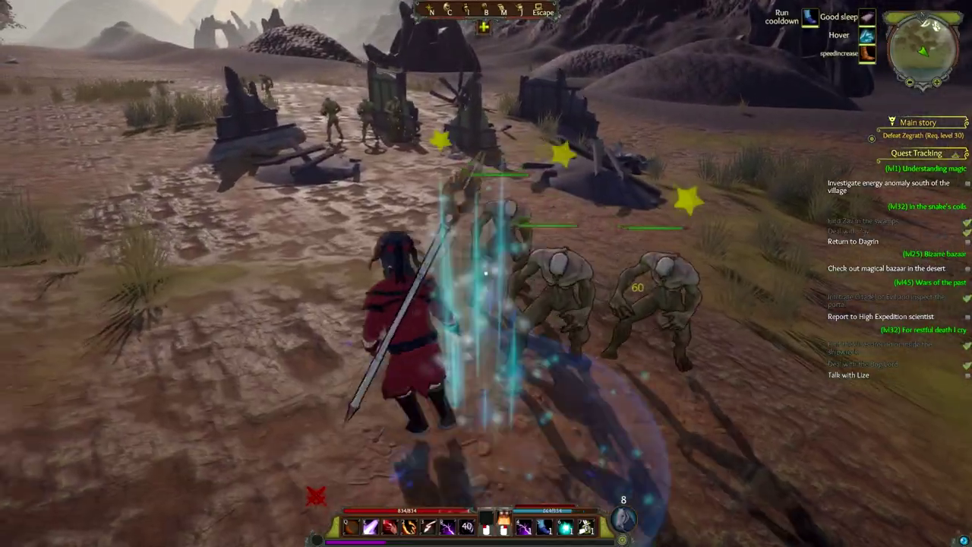
key(s)
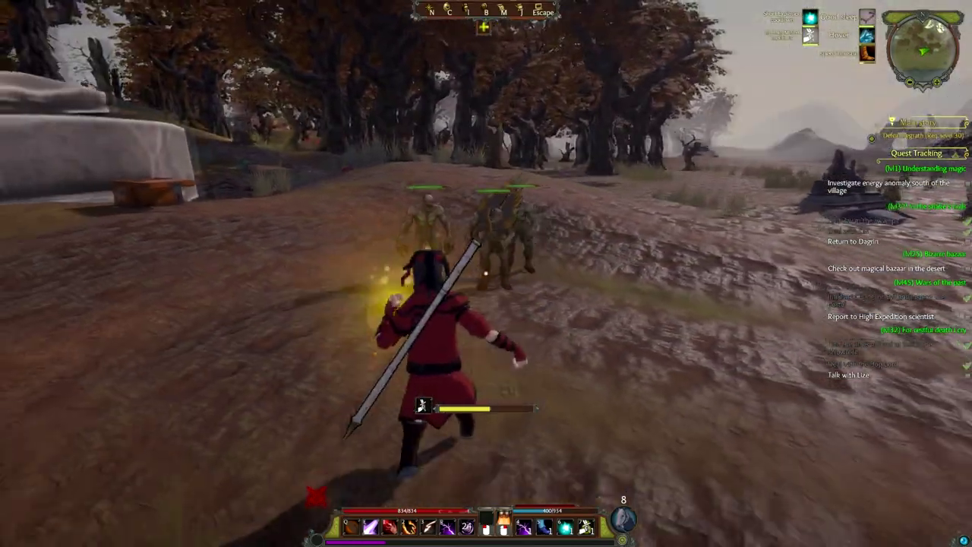
key(1)
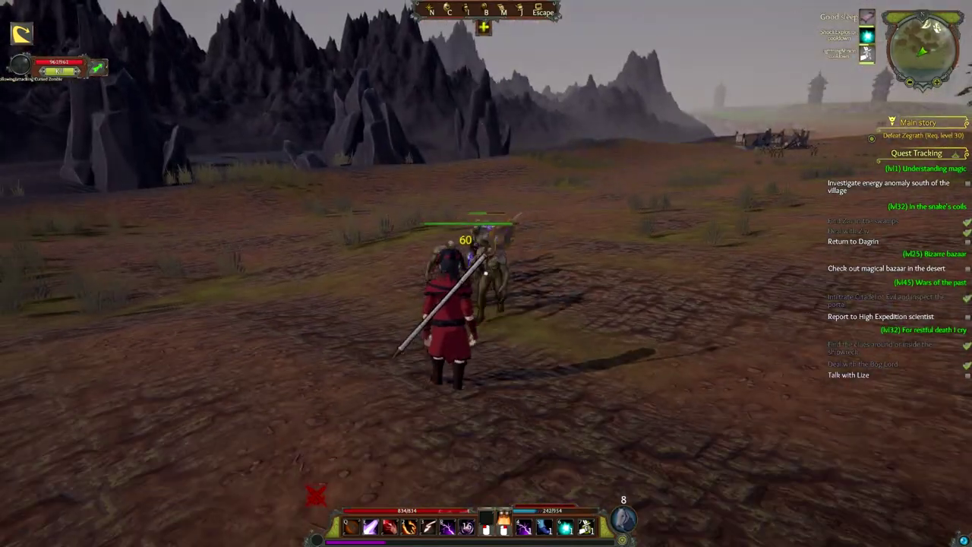
Check the character panel and trigger the Hunger for blood buff while the zombies die
key(c)
key(c)
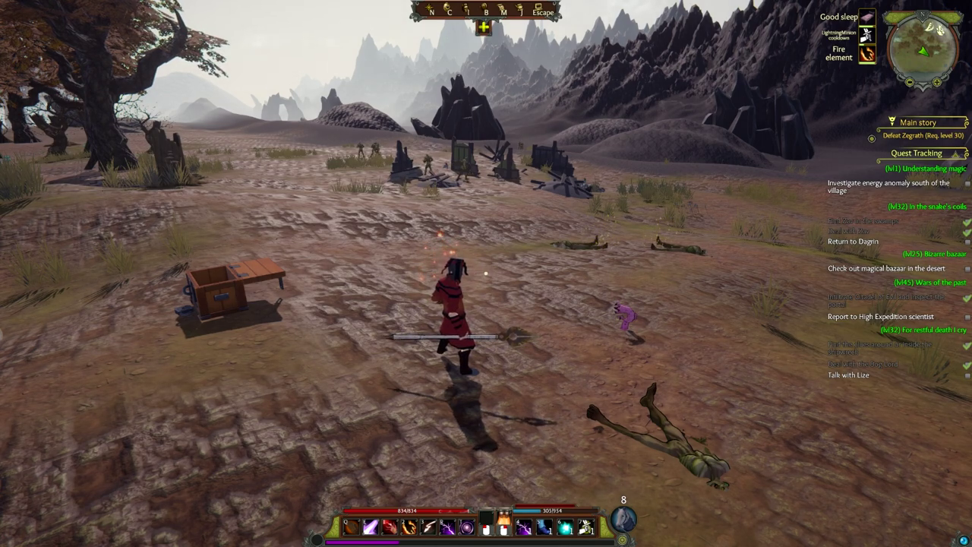
key(3)
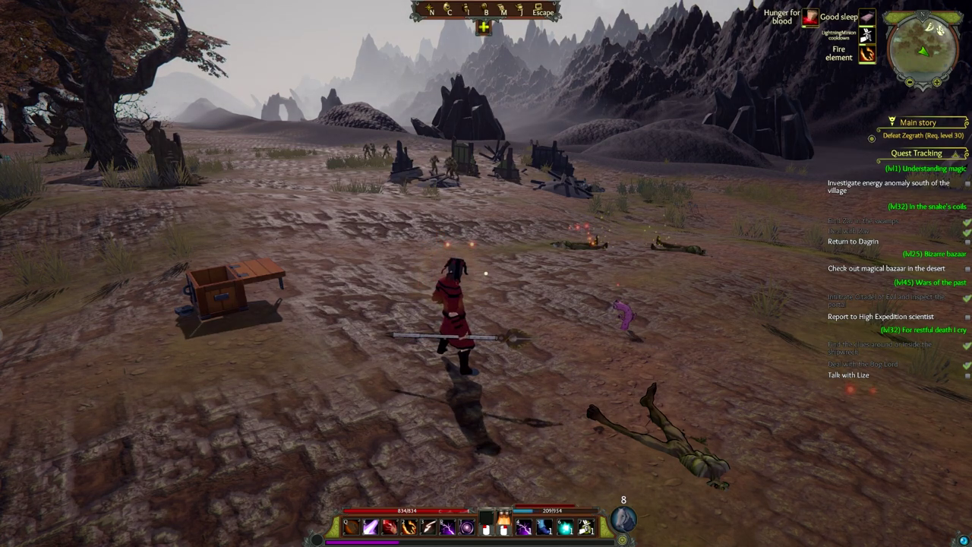